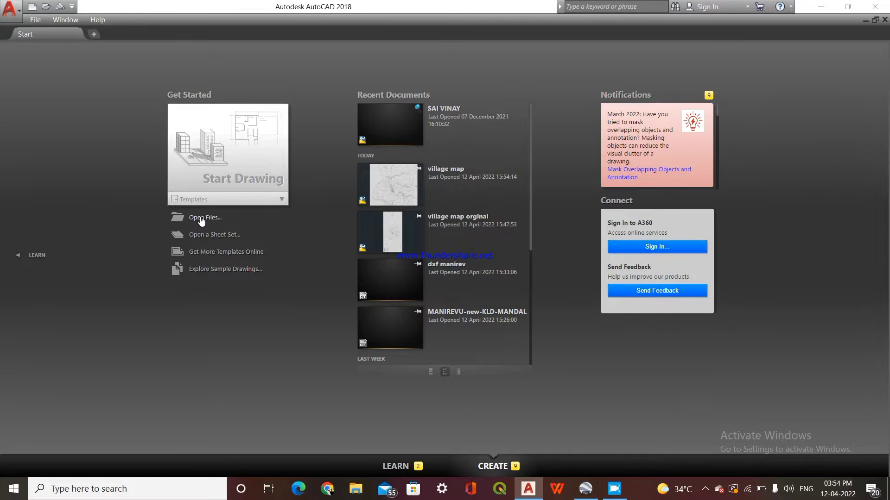
Open the village map drawing (DWG) from the RRR folder
{"action": "left_click", "coordinate": [201, 218]}
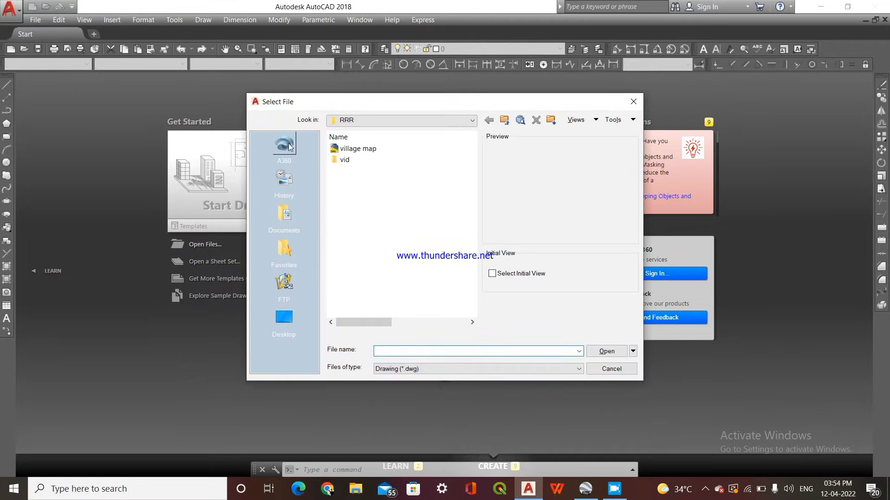
{"action": "left_click", "coordinate": [358, 149]}
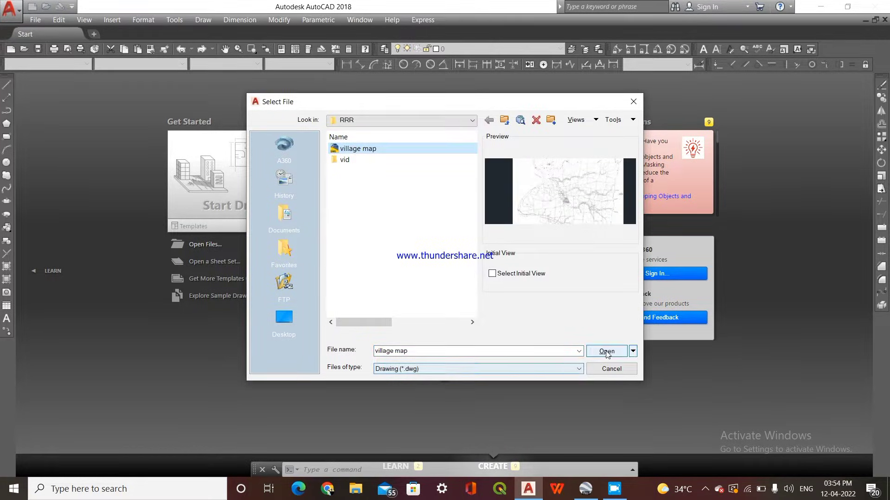
{"action": "left_click", "coordinate": [607, 351]}
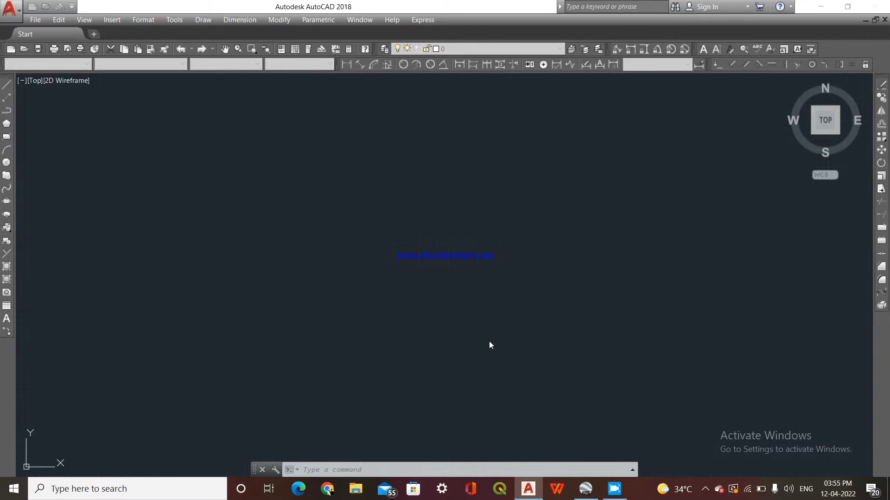
Delete the scanned map image lying behind the village map linework
{"action": "scroll", "coordinate": [482, 343], "scroll_direction": "down", "scroll_amount": 6}
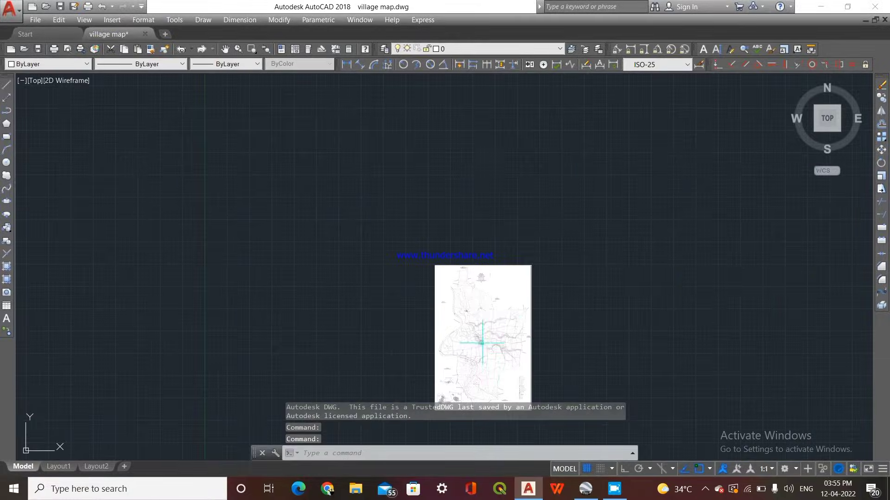
{"action": "scroll", "coordinate": [482, 343], "scroll_direction": "up", "scroll_amount": 4}
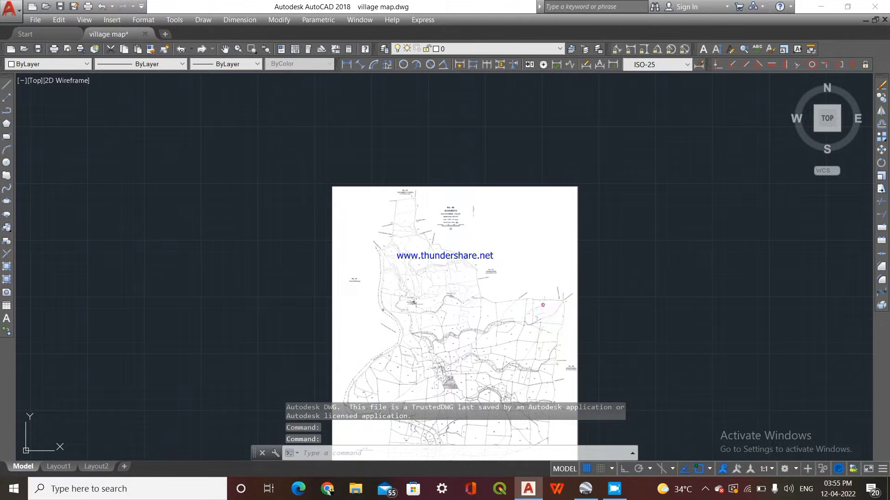
{"action": "left_click", "coordinate": [543, 305]}
{"action": "key", "text": "Escape"}
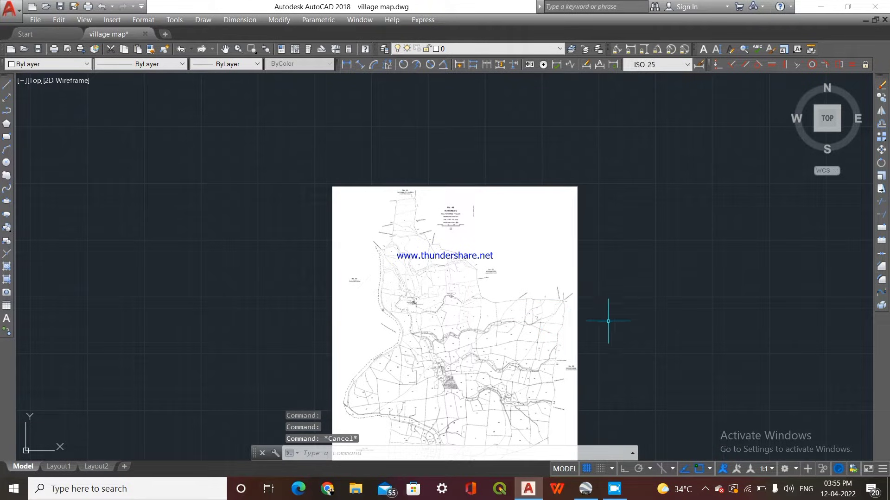
{"action": "left_click", "coordinate": [580, 321]}
{"action": "left_click", "coordinate": [561, 367]}
{"action": "key", "text": "Escape"}
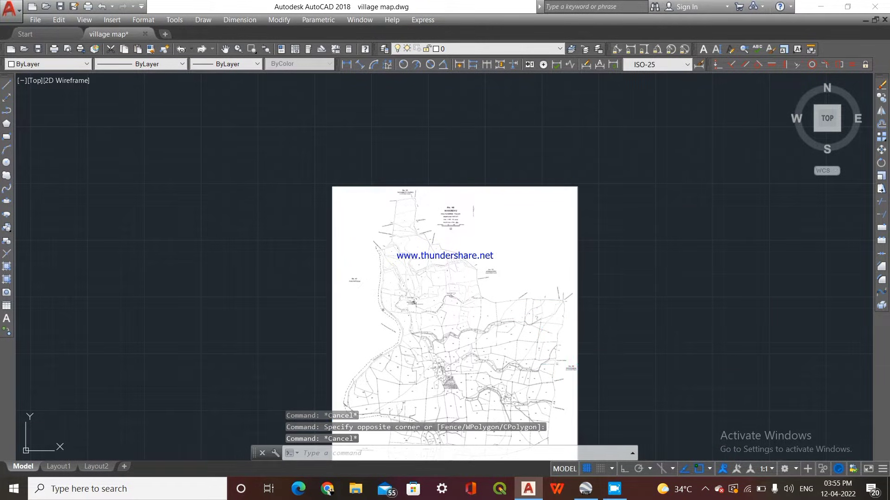
{"action": "left_click", "coordinate": [596, 366]}
{"action": "left_click", "coordinate": [576, 372]}
{"action": "scroll", "coordinate": [591, 340], "scroll_direction": "down", "scroll_amount": 3}
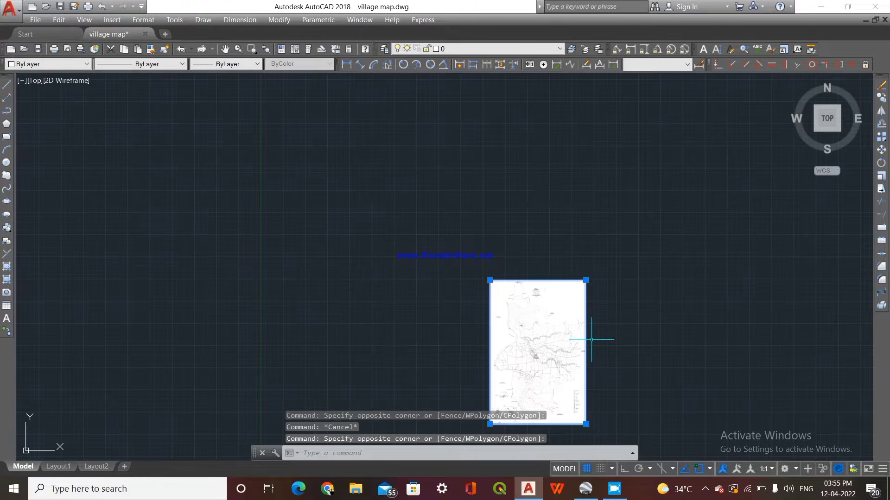
{"action": "key", "text": "Delete"}
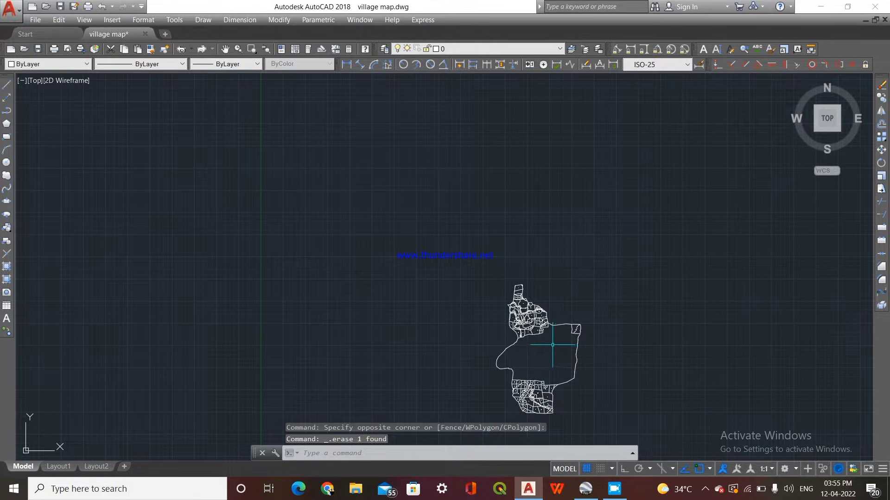
{"action": "scroll", "coordinate": [551, 344], "scroll_direction": "up", "scroll_amount": 2}
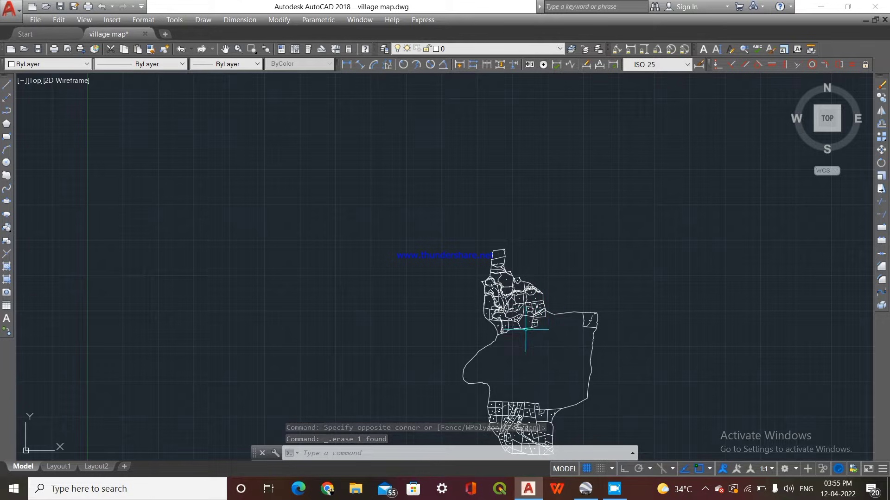
{"action": "scroll", "coordinate": [524, 333], "scroll_direction": "down", "scroll_amount": 8}
{"action": "scroll", "coordinate": [510, 350], "scroll_direction": "up", "scroll_amount": 4}
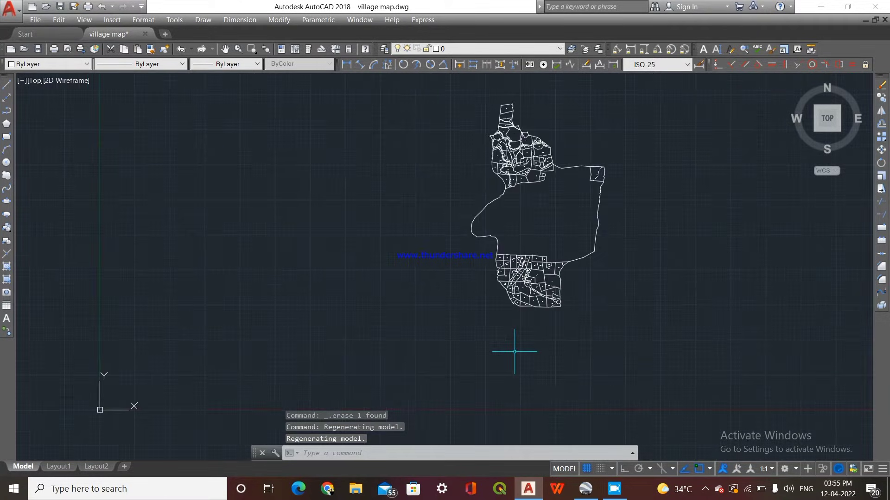
{"action": "scroll", "coordinate": [515, 352], "scroll_direction": "down", "scroll_amount": 4}
{"action": "scroll", "coordinate": [524, 351], "scroll_direction": "up", "scroll_amount": 4}
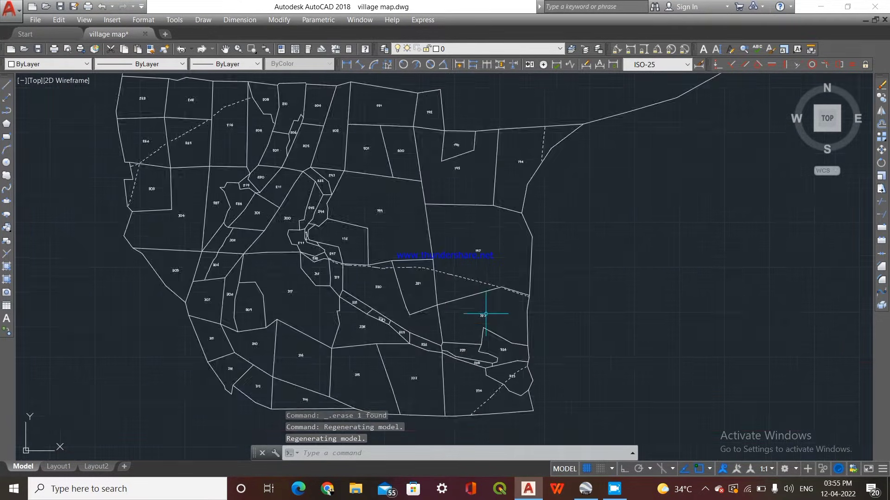
{"action": "scroll", "coordinate": [487, 312], "scroll_direction": "down", "scroll_amount": 4}
Save a copy of the drawing as village map.dxf in AutoCAD 2000/LT2000 DXF format in the RRR folder
{"action": "left_click", "coordinate": [35, 20]}
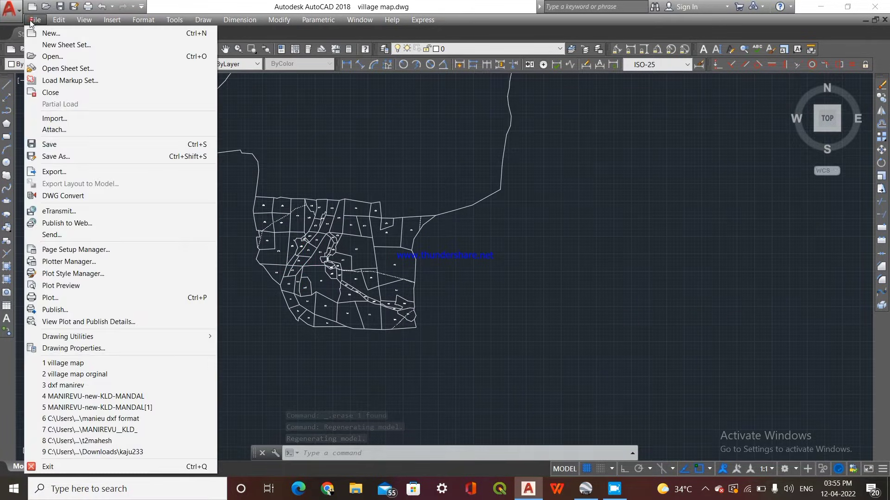
{"action": "left_click", "coordinate": [60, 163]}
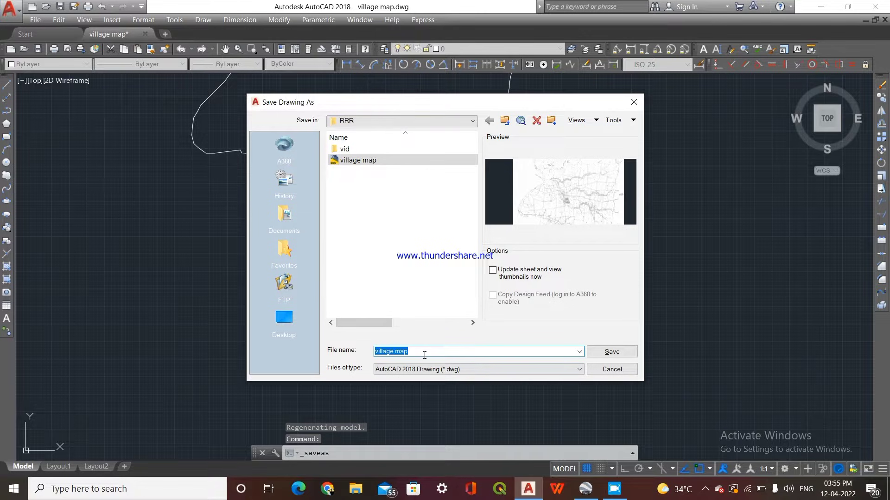
{"action": "left_click", "coordinate": [439, 369]}
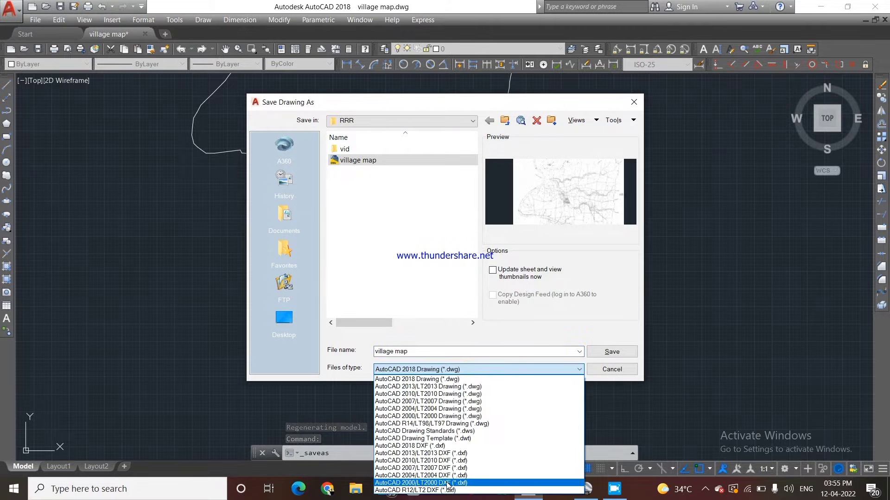
{"action": "left_click", "coordinate": [438, 480]}
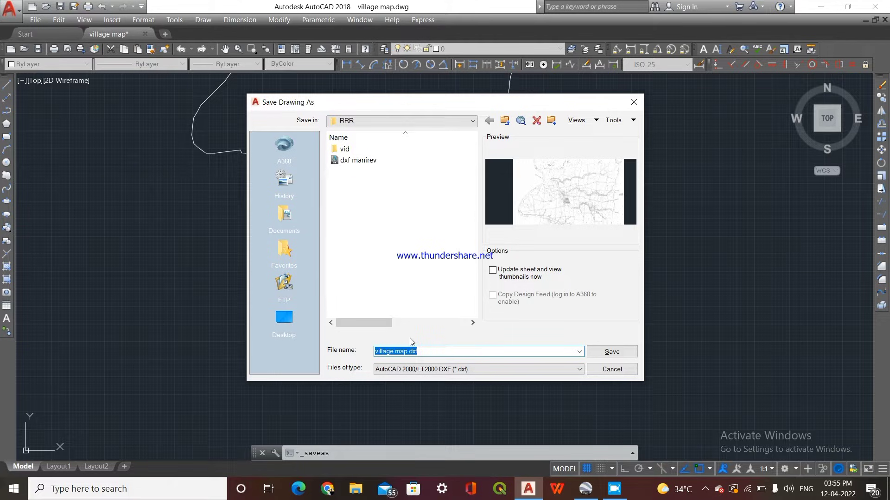
{"action": "left_click", "coordinate": [617, 355]}
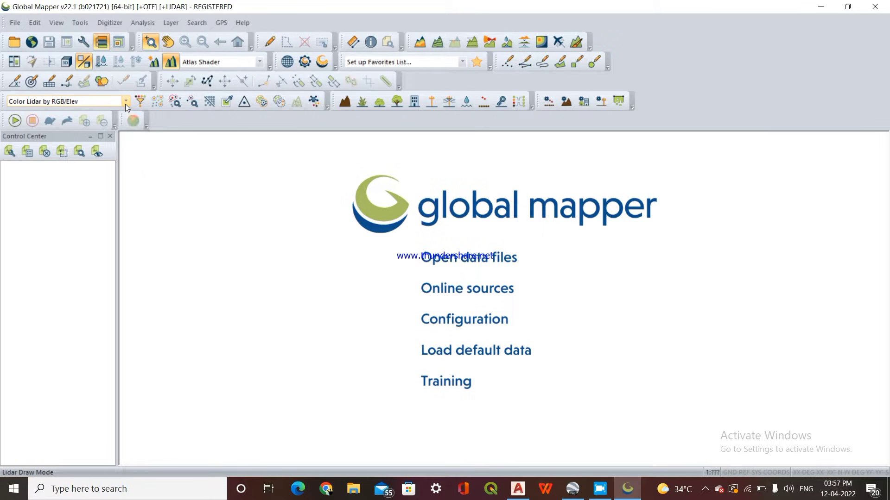
Switch to Global Mapper and load the village map drawing from the RRR folder on drive E
{"action": "left_click", "coordinate": [440, 260]}
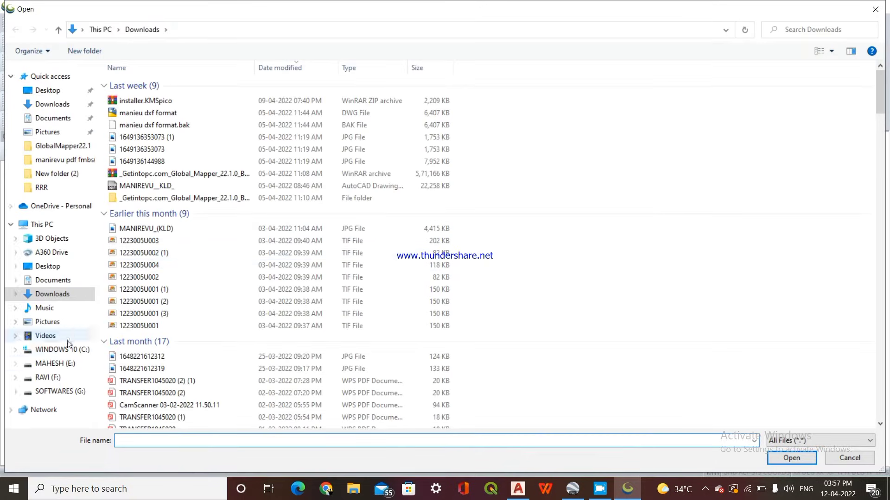
{"action": "left_click", "coordinate": [63, 364]}
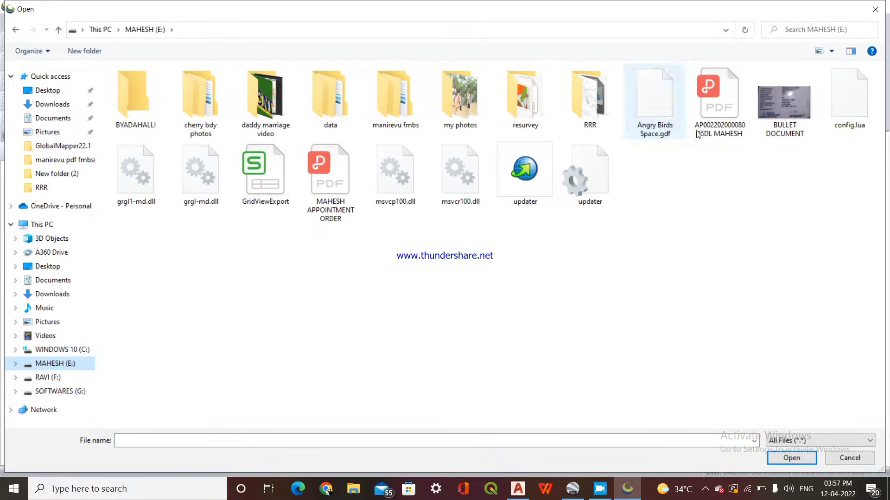
{"action": "double_click", "coordinate": [590, 97]}
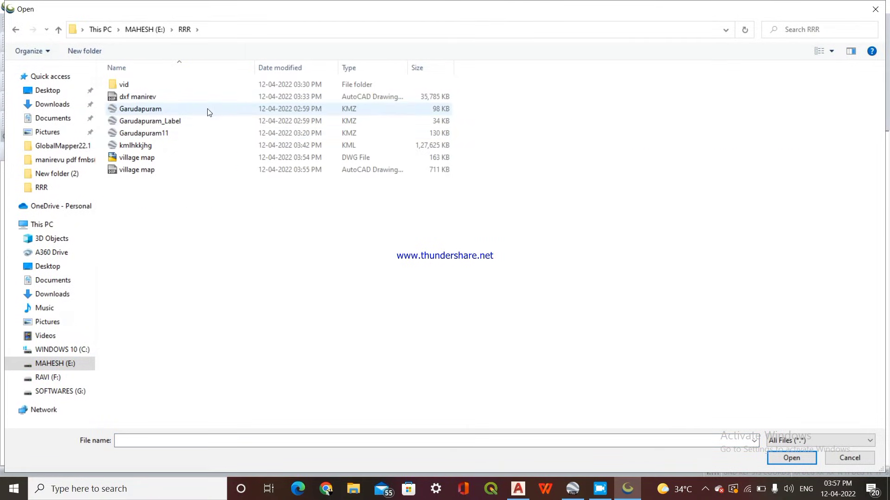
{"action": "left_click", "coordinate": [178, 172]}
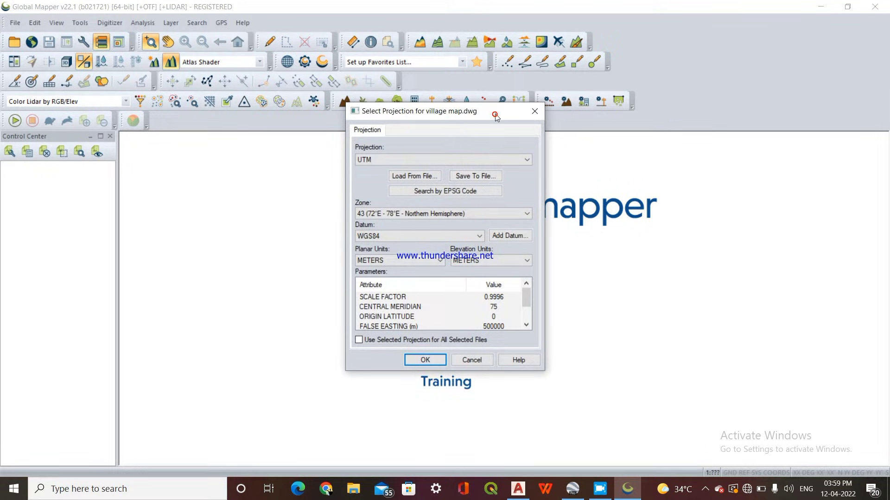
Import the village map with the UTM projection, zone 43 (72°E - 78°E - Northern Hemisphere)
{"action": "left_click_drag", "start_coordinate": [476, 112], "coordinate": [482, 101]}
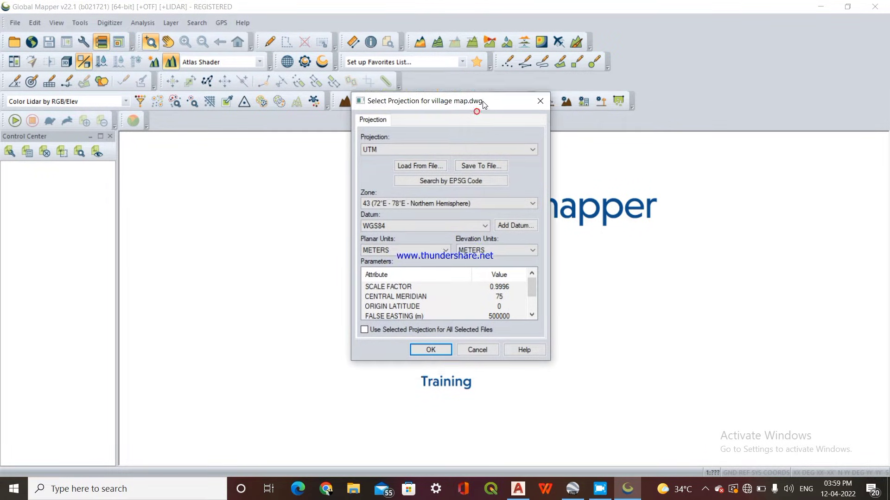
{"action": "left_click", "coordinate": [408, 153]}
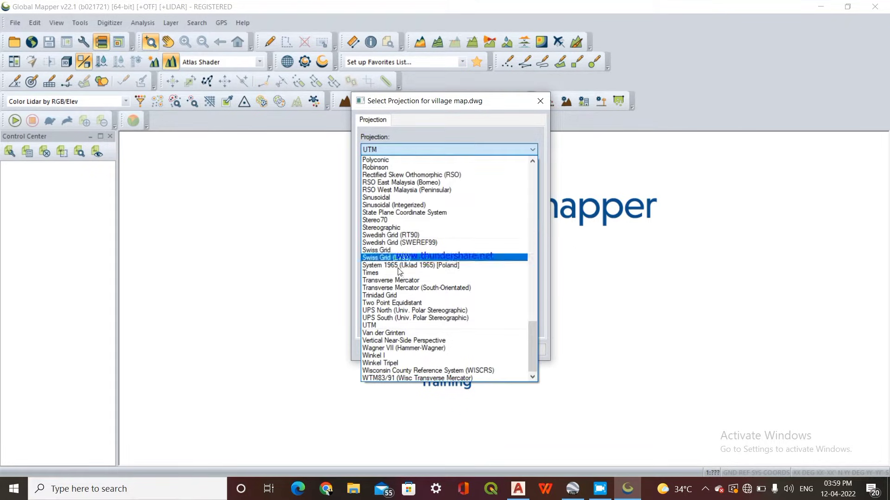
{"action": "left_click", "coordinate": [390, 326]}
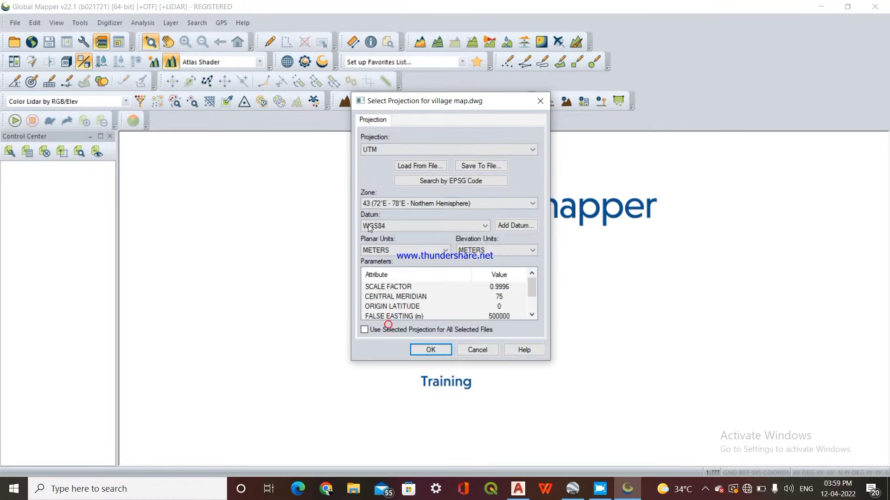
{"action": "left_click", "coordinate": [476, 204]}
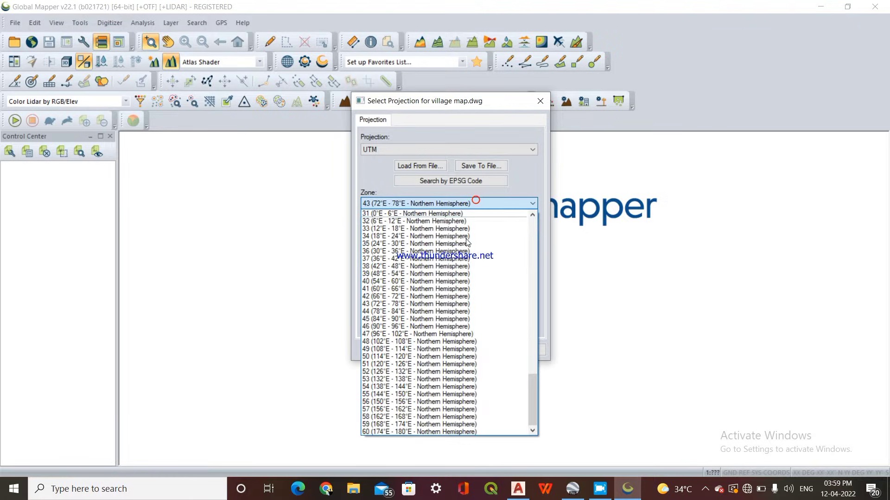
{"action": "left_click", "coordinate": [438, 304]}
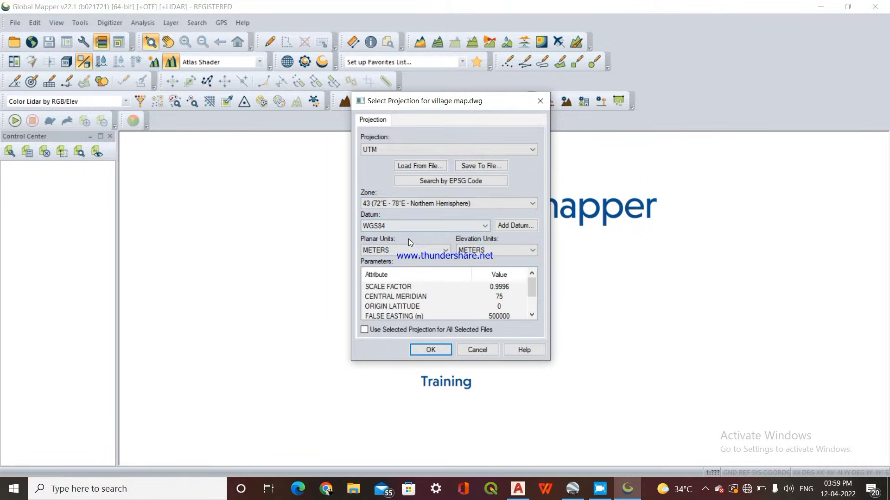
{"action": "left_click", "coordinate": [515, 228]}
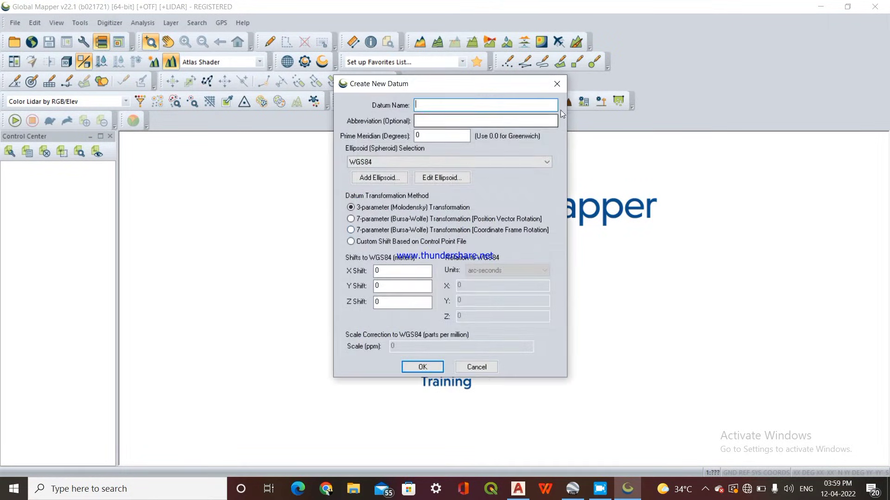
{"action": "left_click", "coordinate": [557, 84]}
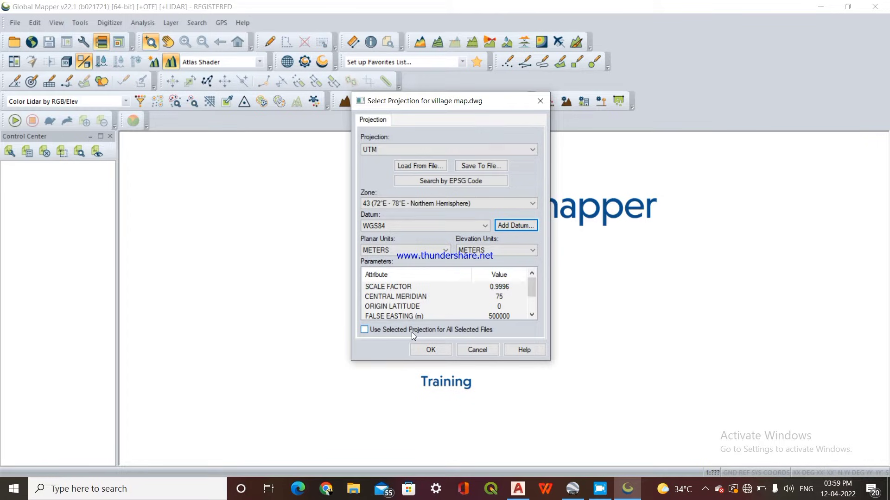
{"action": "left_click", "coordinate": [450, 182]}
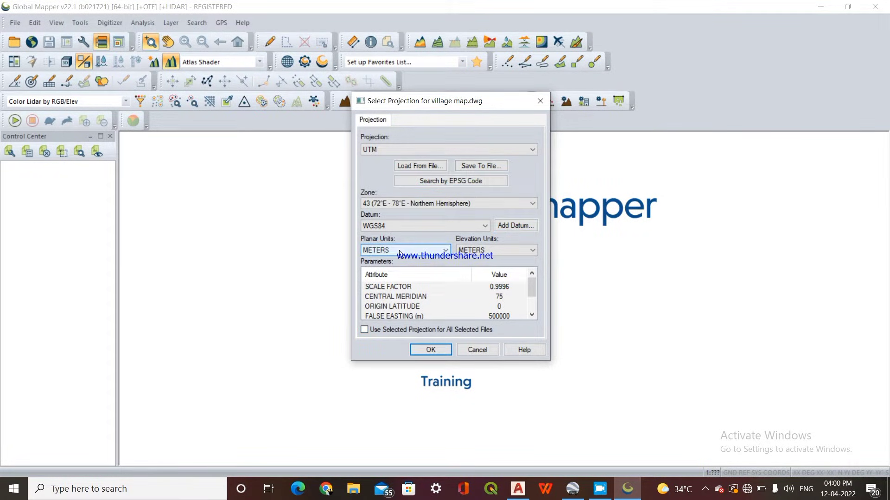
{"action": "left_click", "coordinate": [426, 351]}
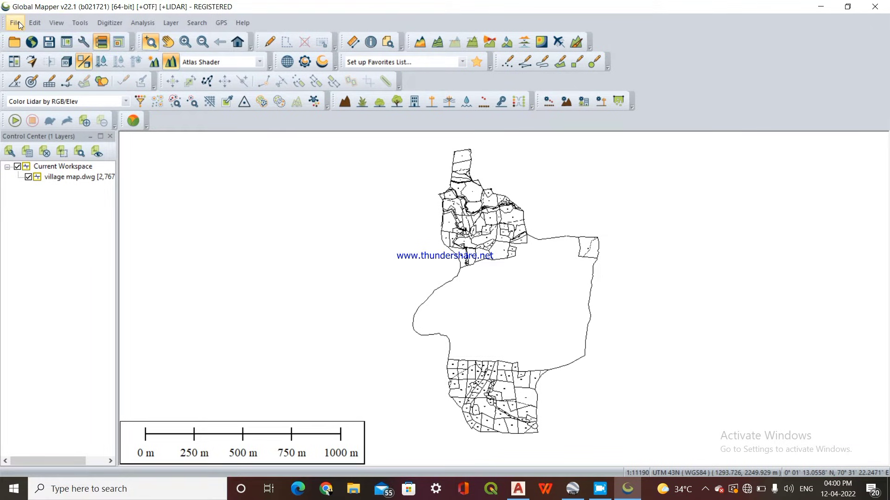
Start rectifying the village map layer and choose the upper-left corner of its northernmost plot as the first control point's source position
{"action": "right_click", "coordinate": [80, 177]}
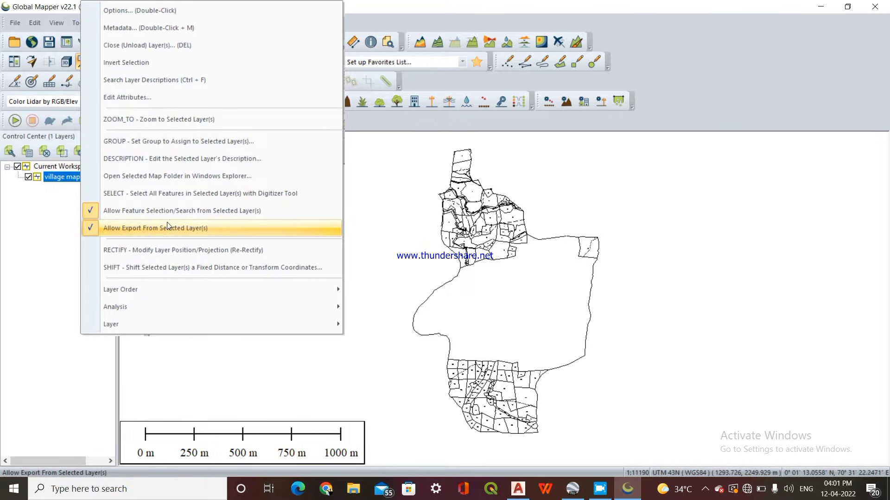
{"action": "left_click", "coordinate": [168, 245]}
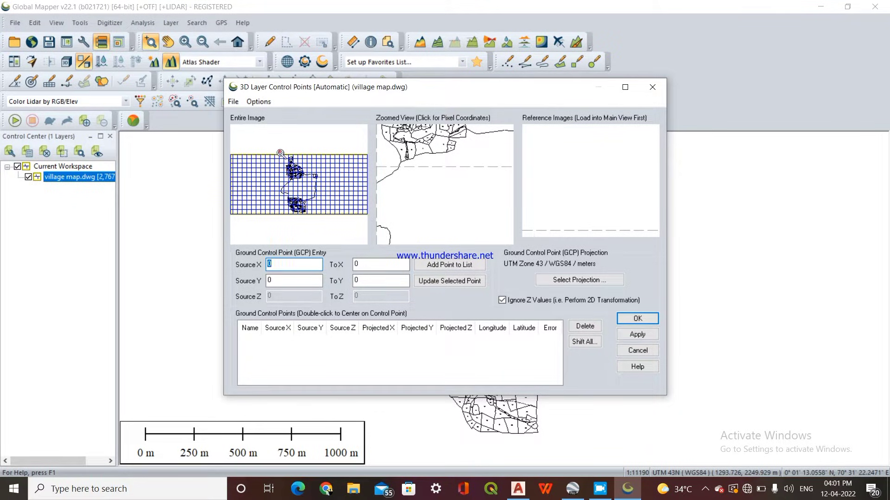
{"action": "left_click_drag", "start_coordinate": [280, 149], "coordinate": [306, 173]}
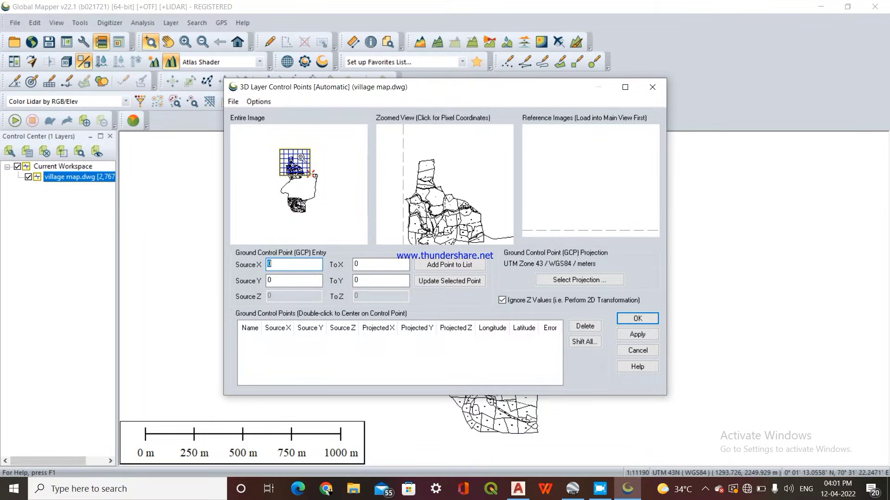
{"action": "left_click", "coordinate": [293, 157]}
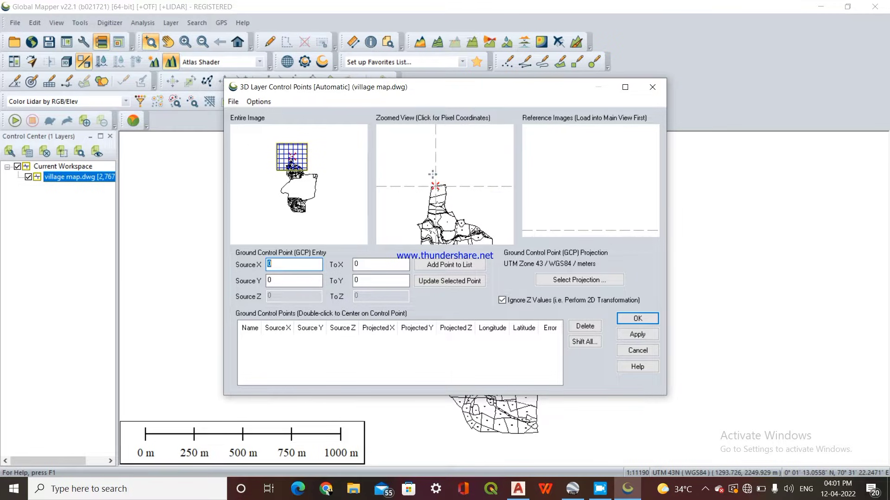
{"action": "left_click_drag", "start_coordinate": [418, 166], "coordinate": [469, 217]}
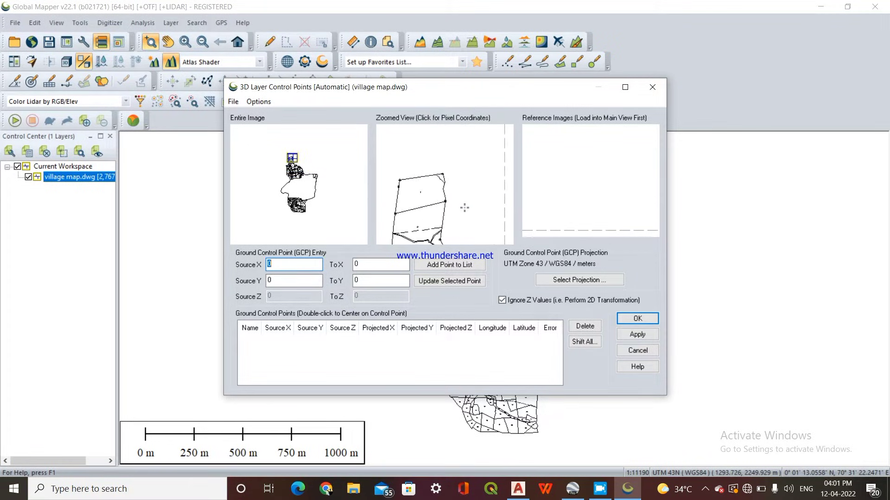
{"action": "left_click", "coordinate": [403, 179]}
{"action": "left_click", "coordinate": [437, 239]}
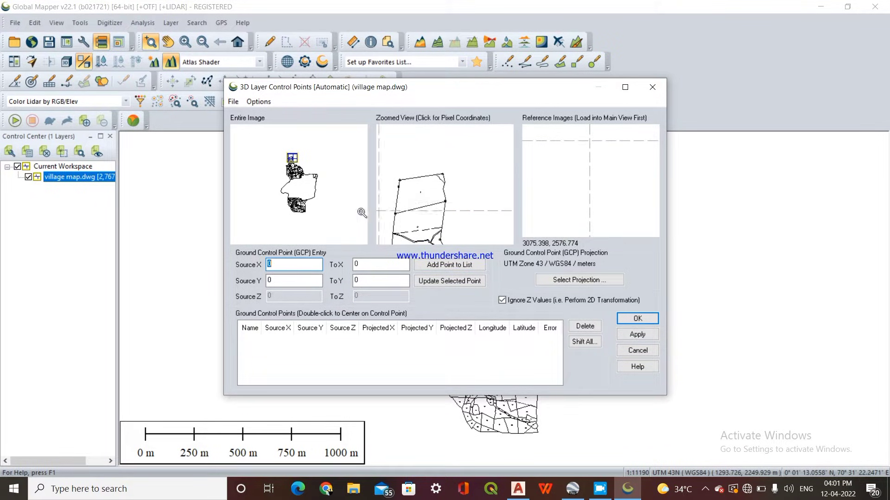
{"action": "scroll", "coordinate": [402, 181], "scroll_direction": "up", "scroll_amount": 2}
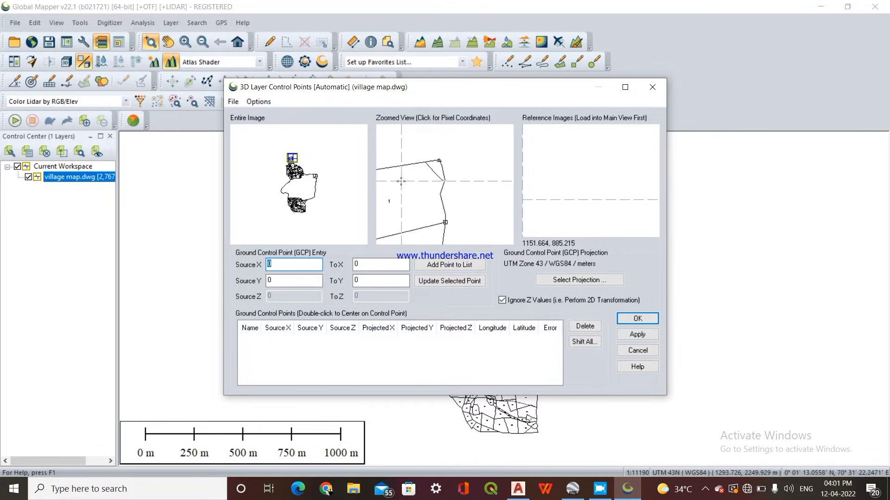
{"action": "scroll", "coordinate": [401, 181], "scroll_direction": "down", "scroll_amount": 2}
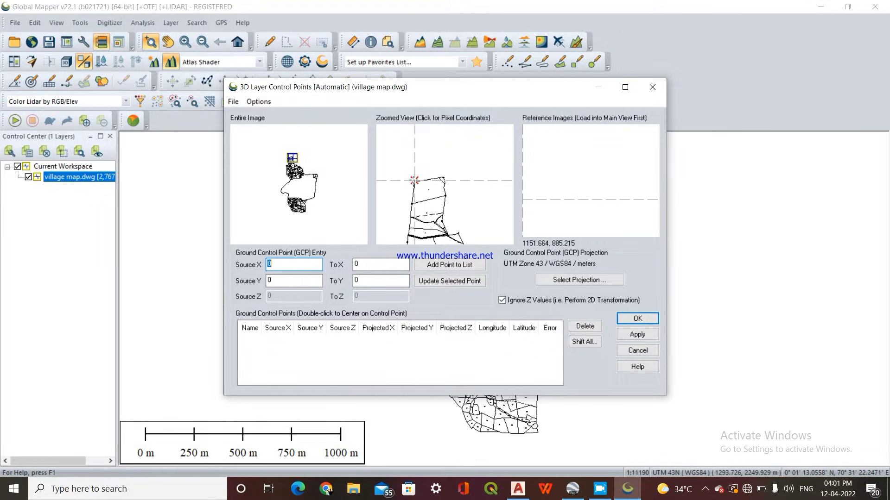
{"action": "scroll", "coordinate": [413, 181], "scroll_direction": "up", "scroll_amount": 2}
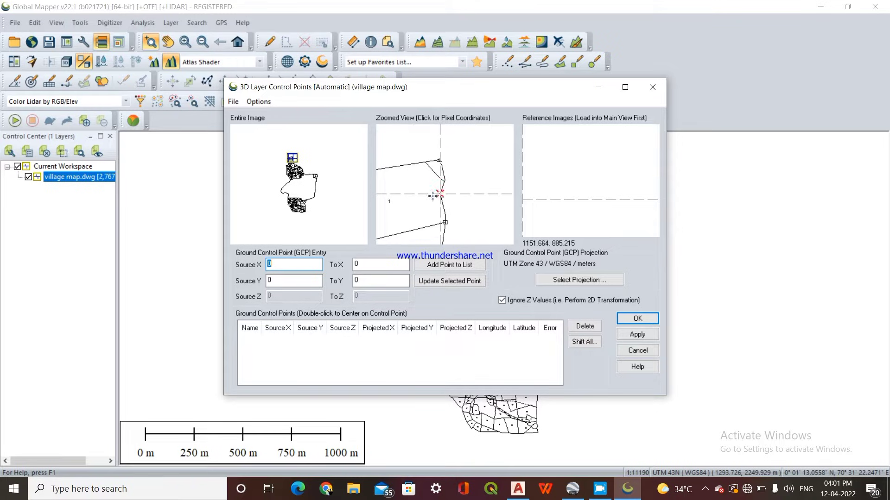
{"action": "scroll", "coordinate": [432, 196], "scroll_direction": "up", "scroll_amount": 3}
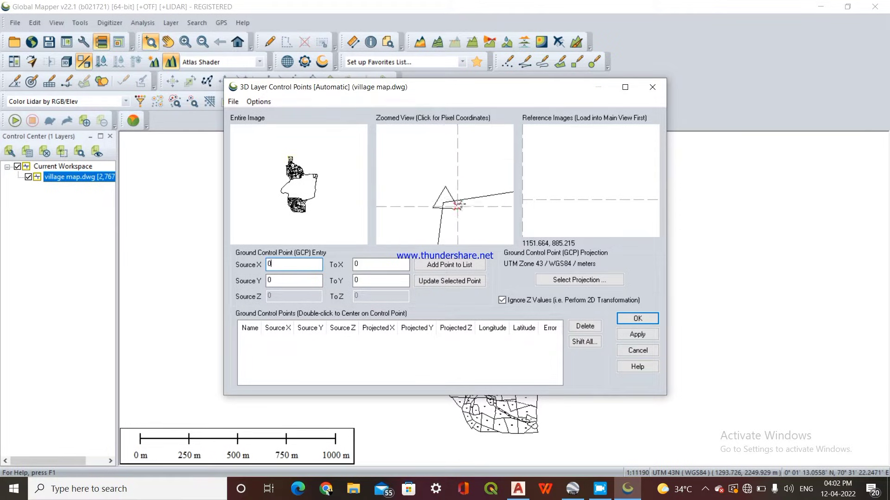
{"action": "left_click", "coordinate": [443, 202]}
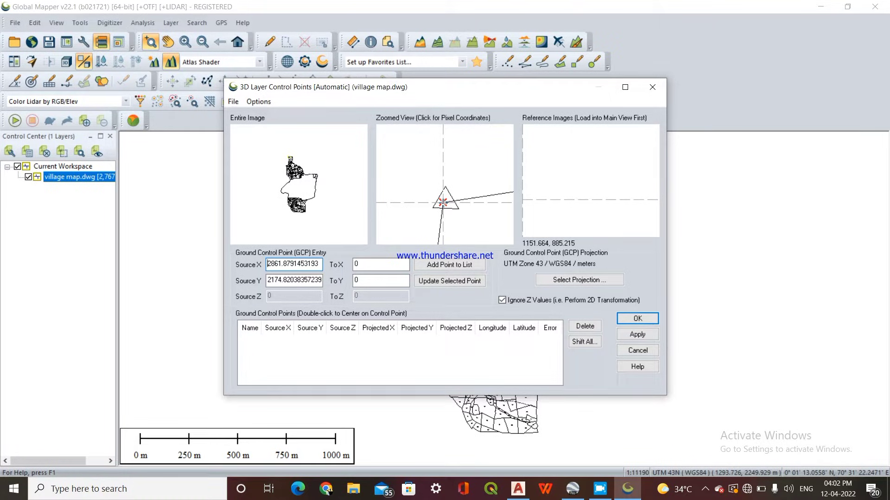
Set the first control point's target to X 746930.867, Y 1620510.19 and add it to the list named 1
{"action": "left_click", "coordinate": [369, 265]}
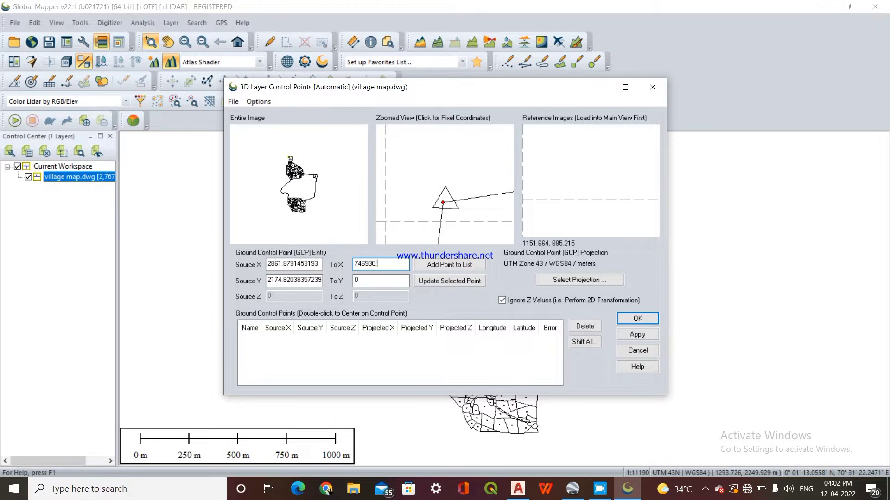
{"action": "left_click", "coordinate": [318, 266]}
{"action": "left_click", "coordinate": [373, 280]}
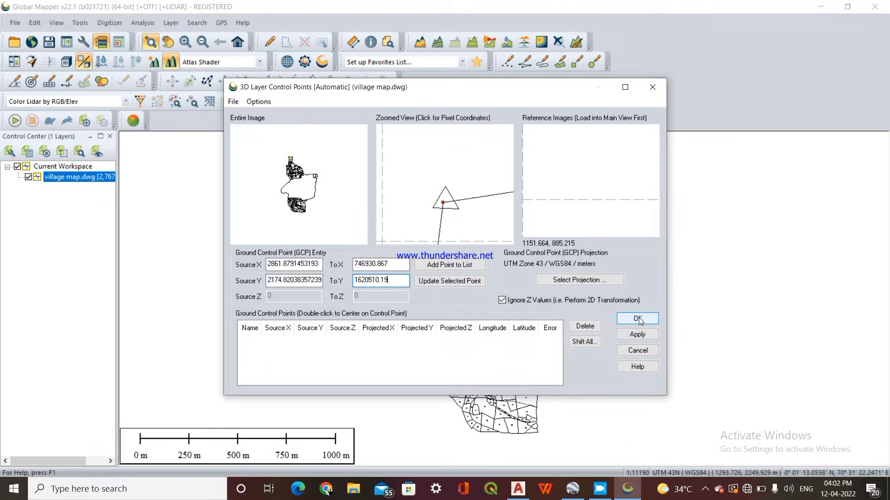
{"action": "left_click", "coordinate": [462, 266]}
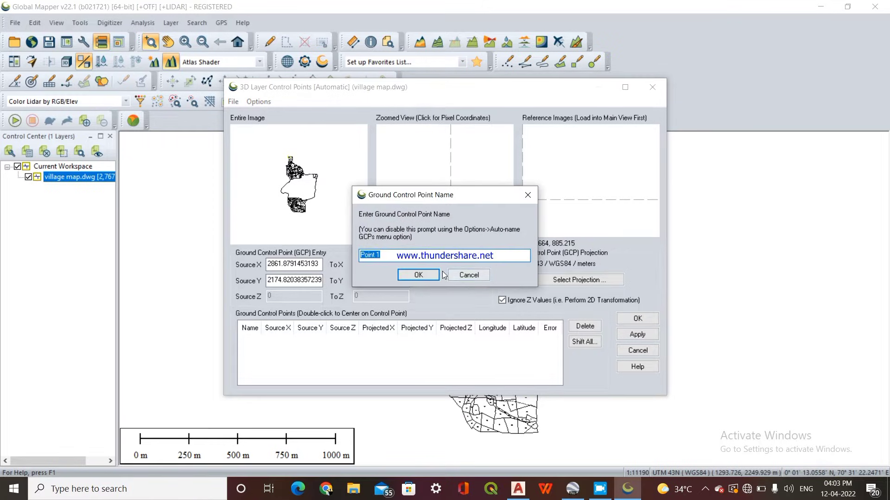
{"action": "key", "text": "BackSpace"}
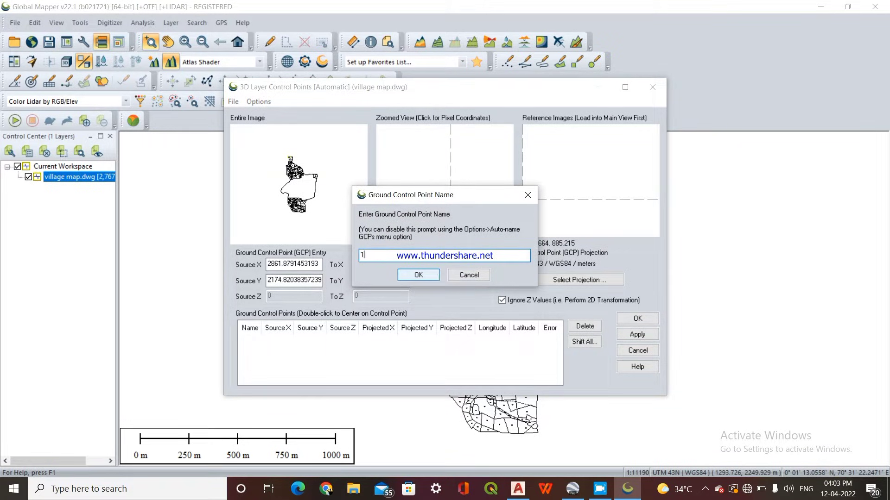
{"action": "type", "text": "1"}
{"action": "left_click", "coordinate": [433, 274]}
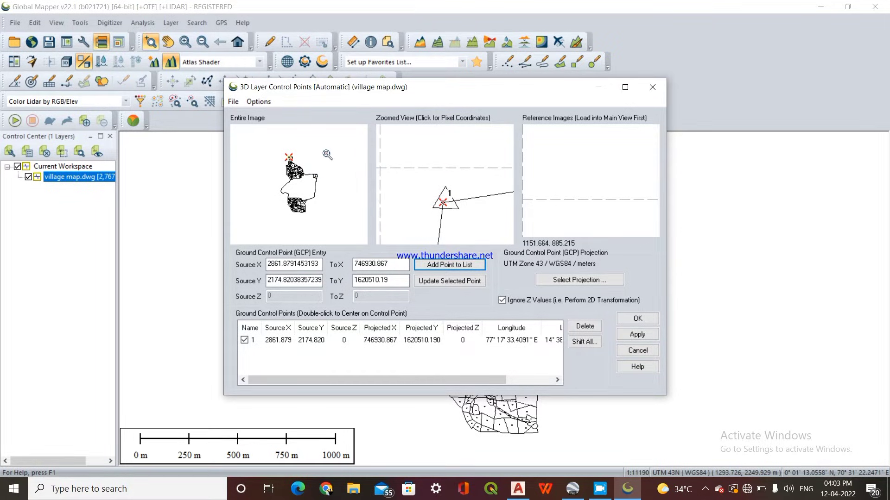
Choose the upper-right corner of the northernmost plot as the second control point's source position
{"action": "left_click_drag", "start_coordinate": [472, 194], "coordinate": [459, 187]}
{"action": "scroll", "coordinate": [459, 186], "scroll_direction": "down", "scroll_amount": 4}
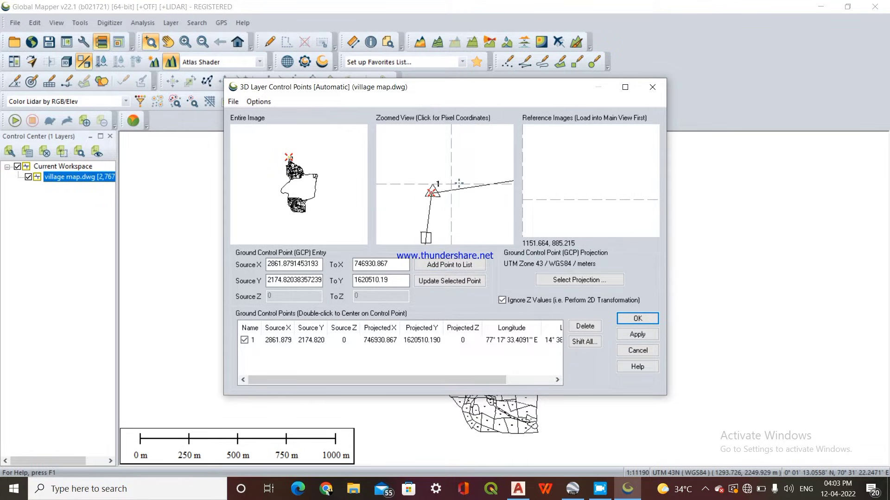
{"action": "scroll", "coordinate": [459, 183], "scroll_direction": "up", "scroll_amount": 3}
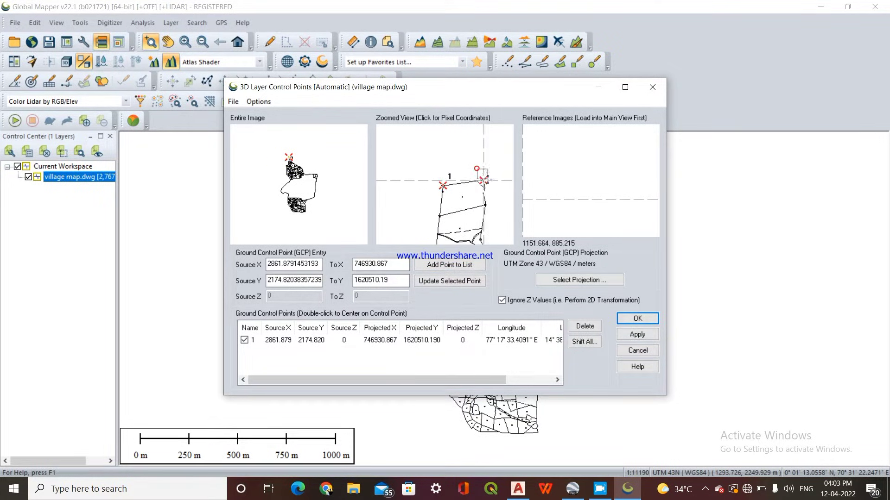
{"action": "scroll", "coordinate": [489, 183], "scroll_direction": "down", "scroll_amount": 3}
{"action": "left_click_drag", "start_coordinate": [423, 191], "coordinate": [456, 233]}
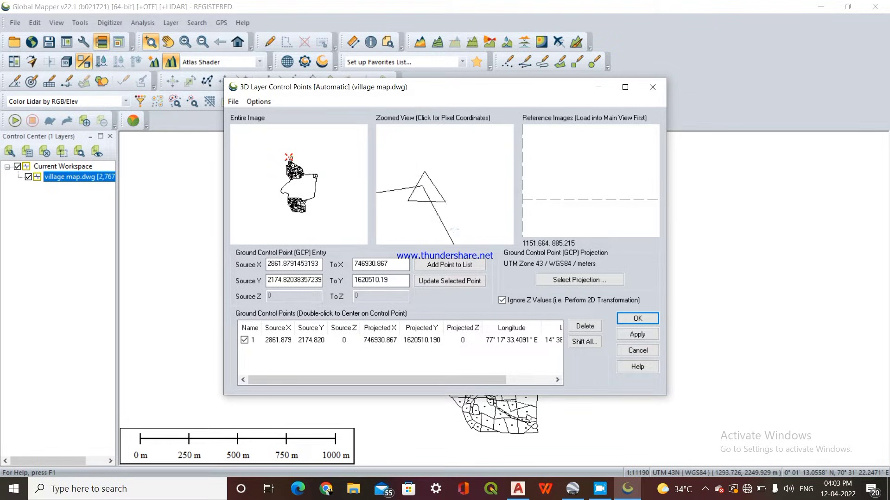
{"action": "left_click", "coordinate": [423, 188]}
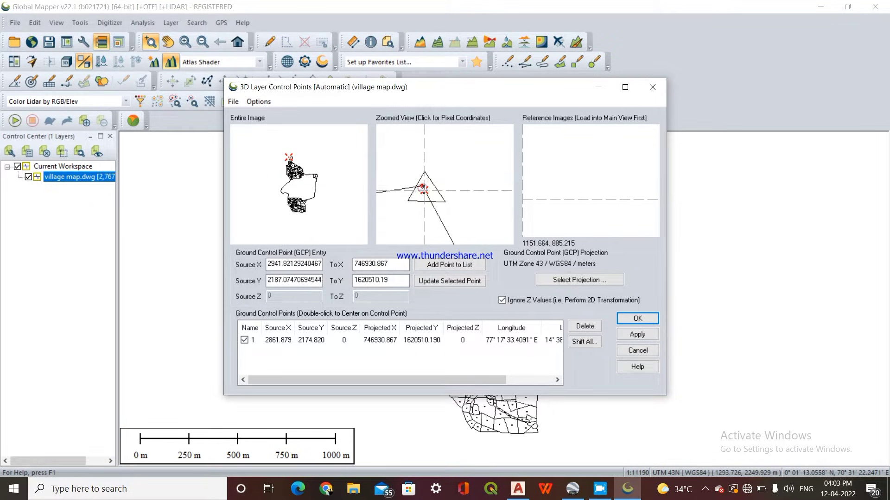
Set the second control point's target X to 747574.9
{"action": "left_click", "coordinate": [395, 261]}
{"action": "key", "text": "BackSpace"}
{"action": "key", "text": "BackSpace"}
{"action": "key", "text": "BackSpace"}
{"action": "key", "text": "BackSpace"}
{"action": "key", "text": "BackSpace"}
{"action": "key", "text": "BackSpace"}
{"action": "key", "text": "BackSpace"}
{"action": "key", "text": "BackSpace"}
{"action": "key", "text": "BackSpace"}
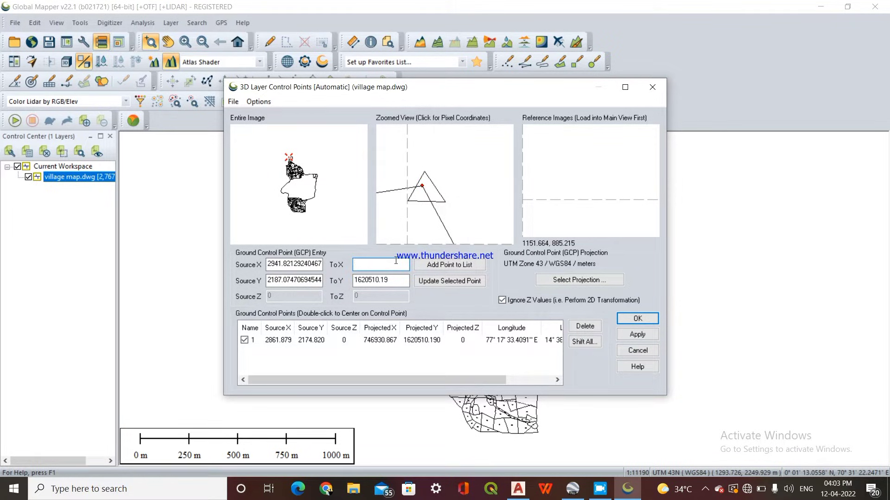
{"action": "type", "text": "747574.9"}
{"action": "key", "text": "Tab"}
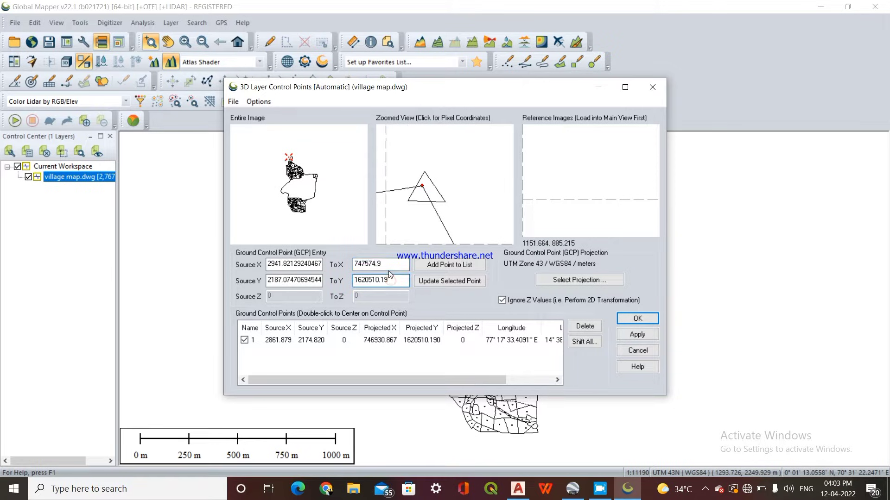
Set the second control point's target Y to 1620609.7 and add the point to the list named 2
{"action": "type", "text": "1620"}
{"action": "type", "text": "60"}
{"action": "type", "text": "9.5"}
{"action": "left_click", "coordinate": [445, 266]}
{"action": "type", "text": "2"}
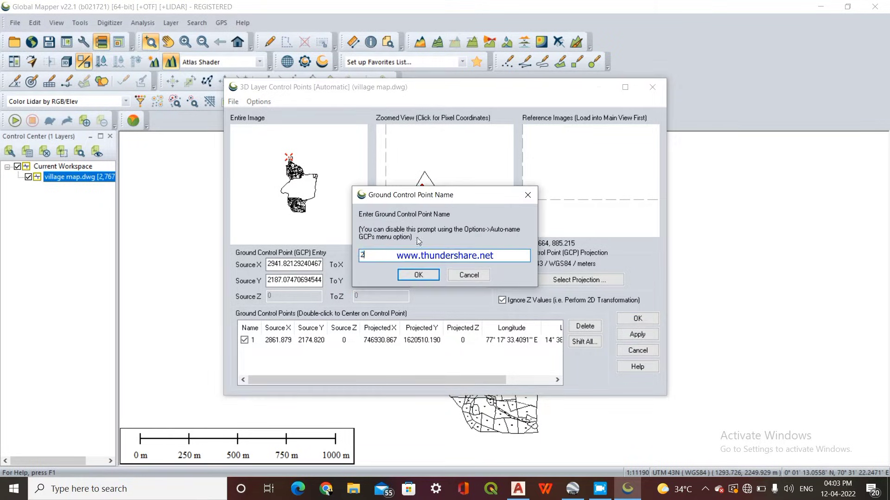
{"action": "left_click", "coordinate": [418, 275]}
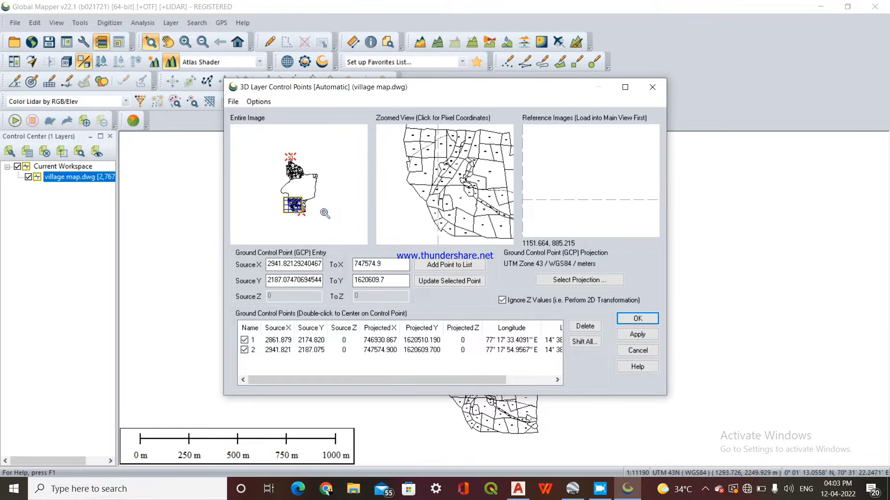
Choose the boundary corner on the western edge of the southern plot block as the third control point's source position
{"action": "left_click", "coordinate": [304, 209]}
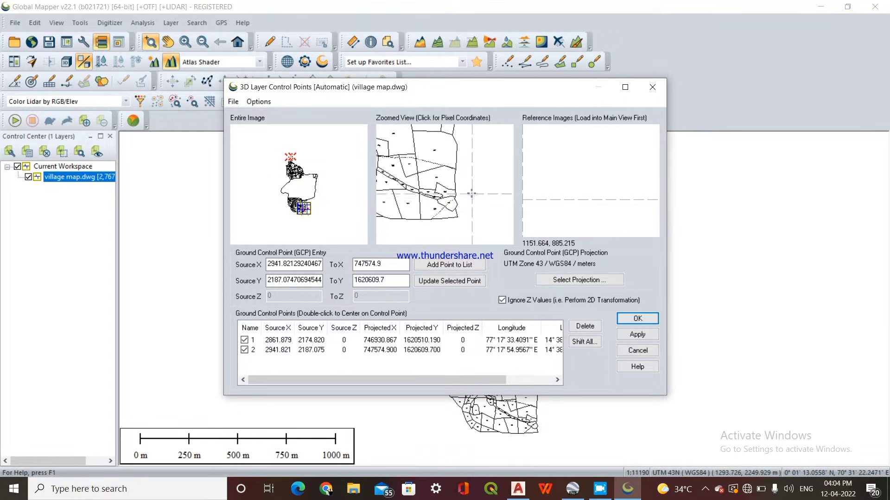
{"action": "scroll", "coordinate": [471, 193], "scroll_direction": "up", "scroll_amount": 2}
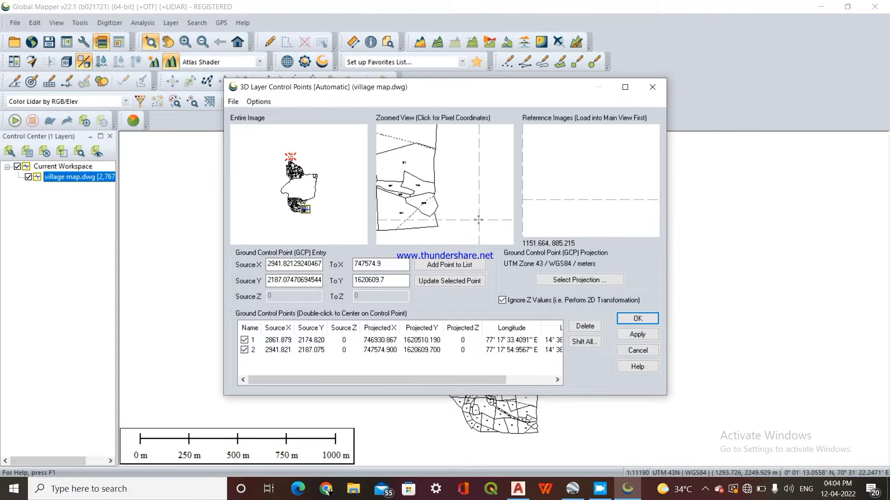
{"action": "scroll", "coordinate": [440, 175], "scroll_direction": "up", "scroll_amount": 3}
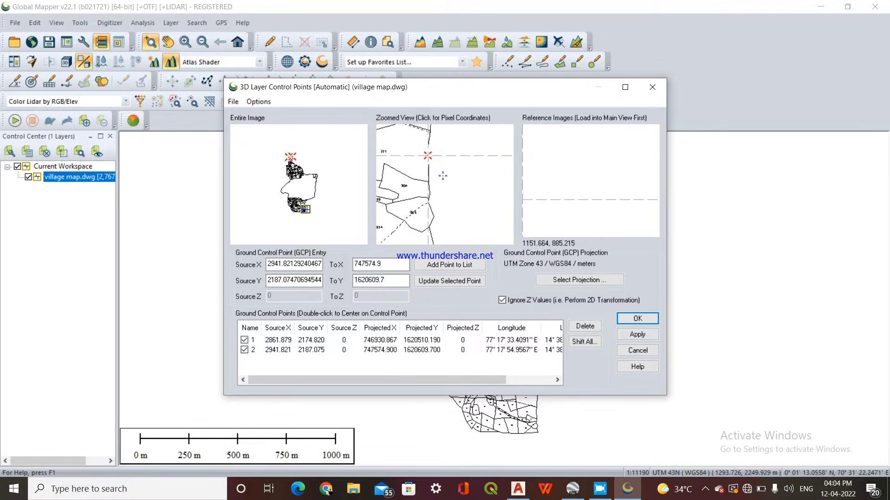
{"action": "left_click", "coordinate": [430, 193]}
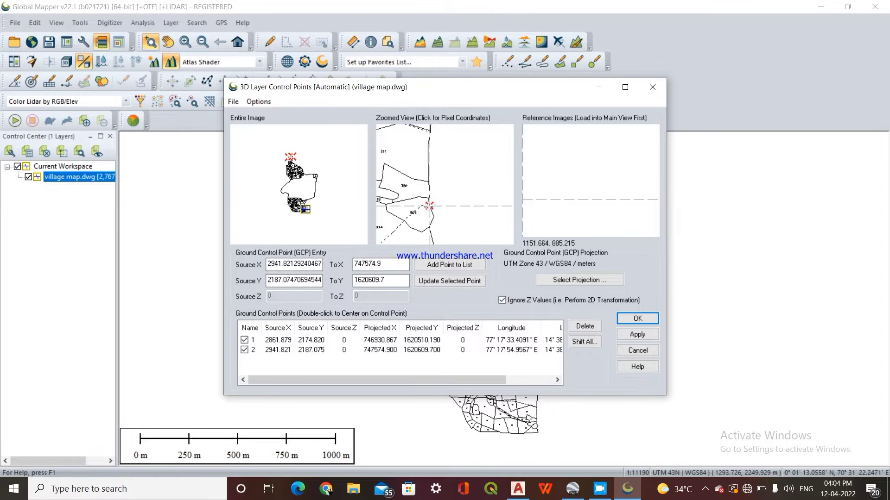
{"action": "left_click", "coordinate": [383, 163]}
{"action": "left_click", "coordinate": [293, 195]}
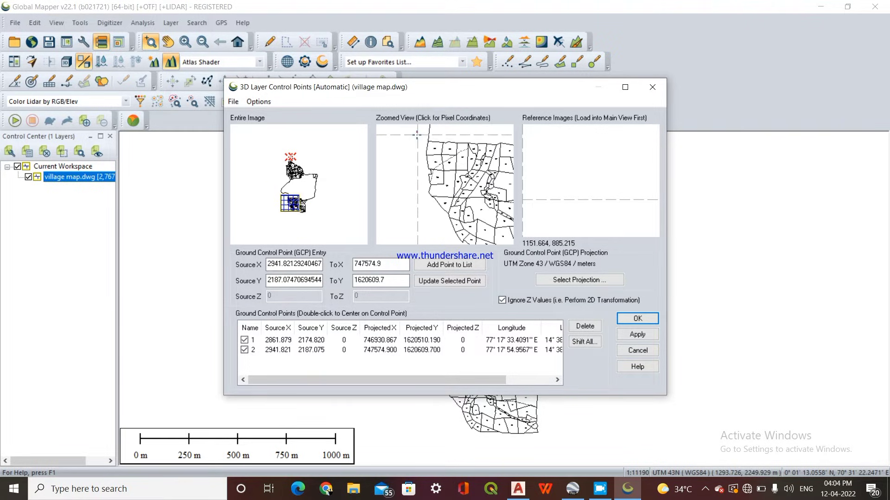
{"action": "left_click", "coordinate": [417, 135]}
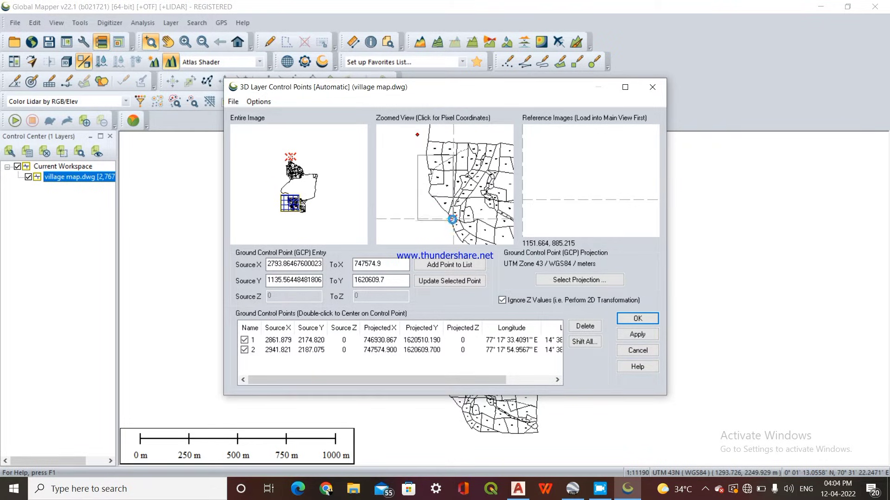
{"action": "scroll", "coordinate": [418, 157], "scroll_direction": "up", "scroll_amount": 2}
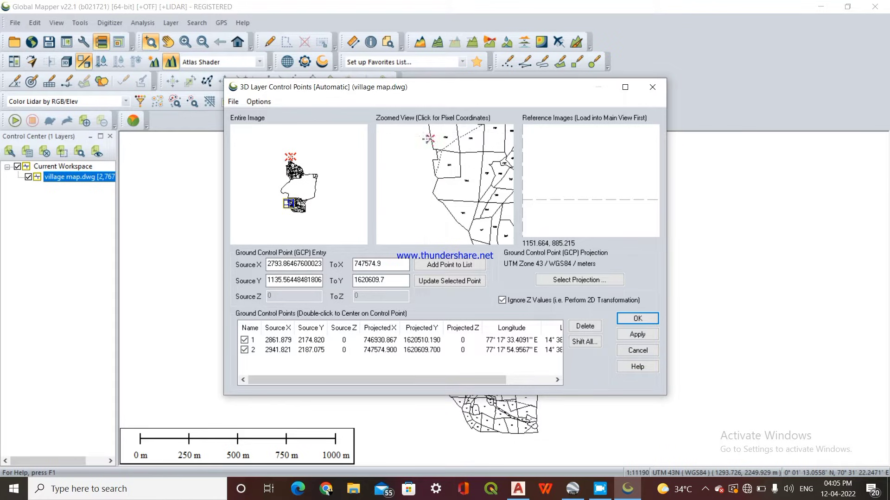
{"action": "scroll", "coordinate": [445, 176], "scroll_direction": "up", "scroll_amount": 2}
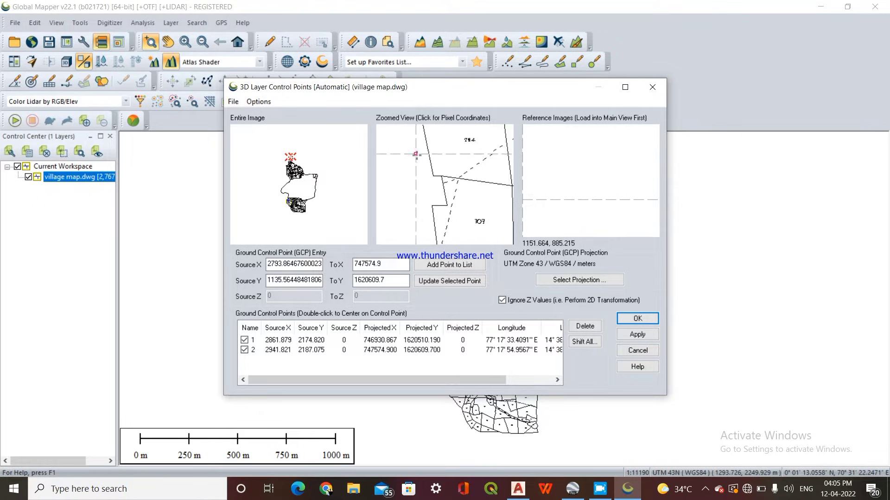
{"action": "left_click", "coordinate": [426, 187]}
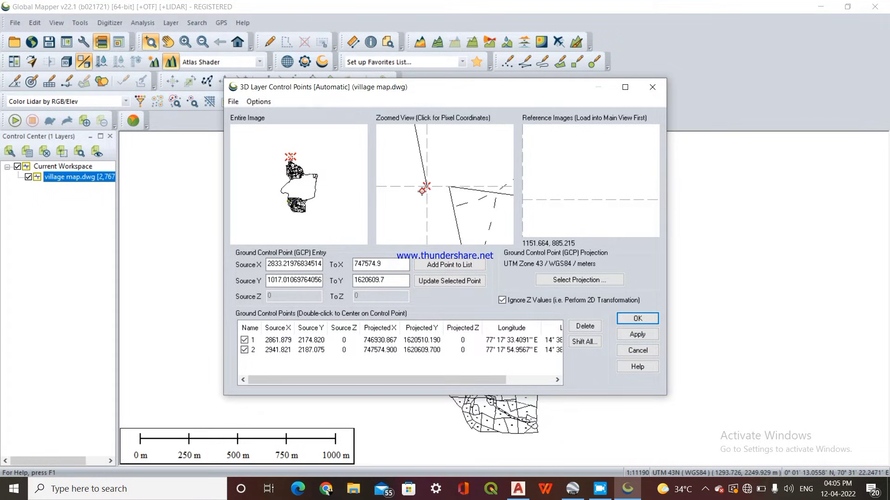
Set the third control point's target X to 746789.837
{"action": "left_click", "coordinate": [389, 267]}
{"action": "key", "text": "BackSpace"}
{"action": "key", "text": "BackSpace"}
{"action": "key", "text": "BackSpace"}
{"action": "key", "text": "BackSpace"}
{"action": "key", "text": "BackSpace"}
{"action": "key", "text": "BackSpace"}
{"action": "key", "text": "BackSpace"}
{"action": "key", "text": "BackSpace"}
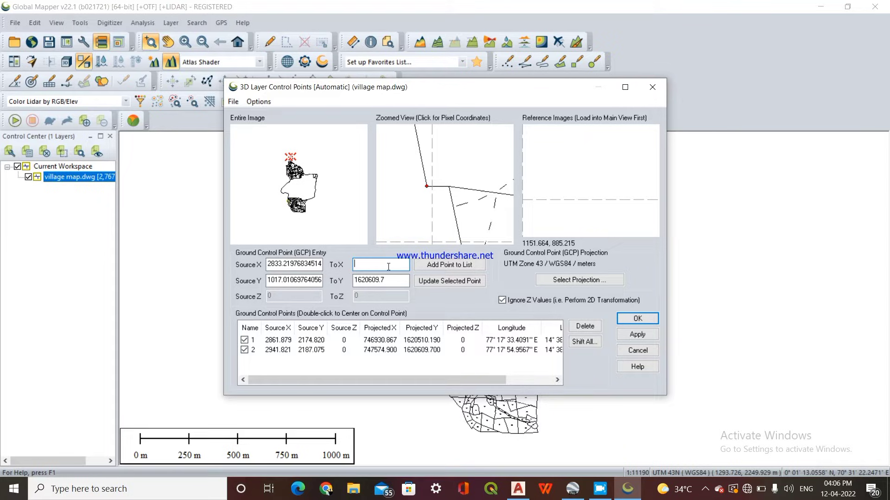
{"action": "type", "text": "746789.837"}
Set the third control point's target Y to 1611411.3 and add the point to the list named 3
{"action": "key", "text": "Tab"}
{"action": "type", "text": "1651411"}
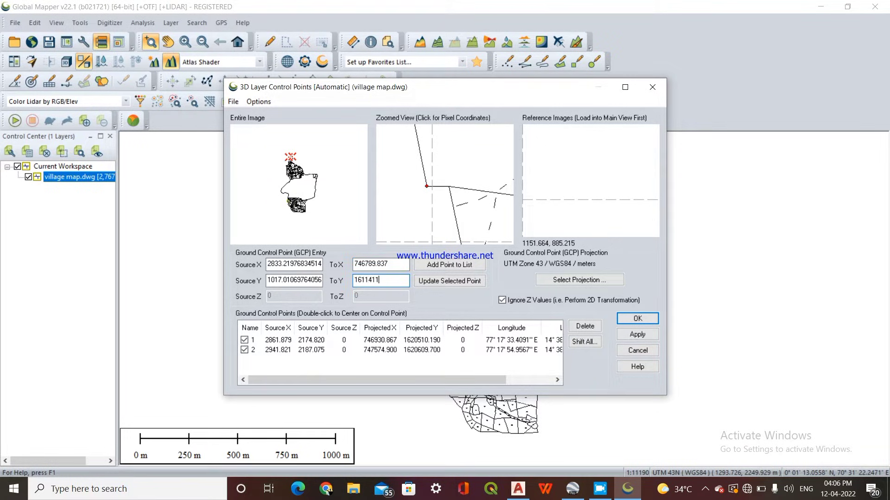
{"action": "type", "text": ".3"}
{"action": "left_click", "coordinate": [416, 267]}
{"action": "type", "text": "3"}
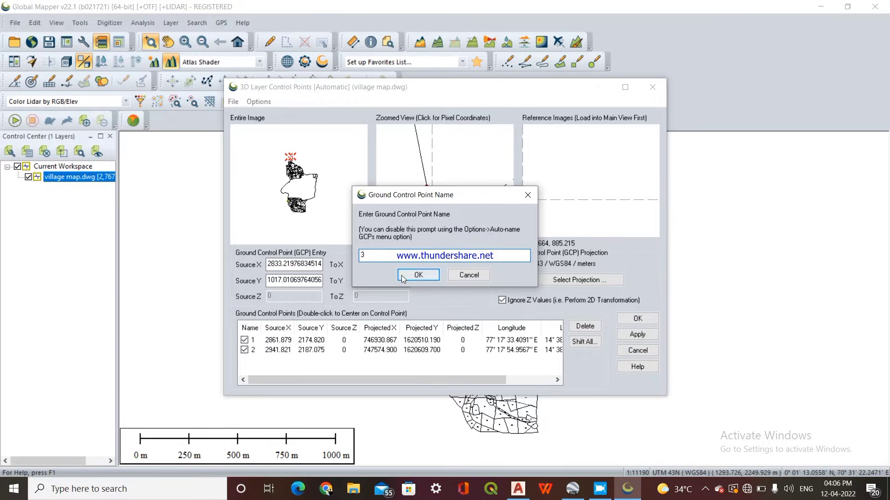
{"action": "left_click", "coordinate": [402, 275]}
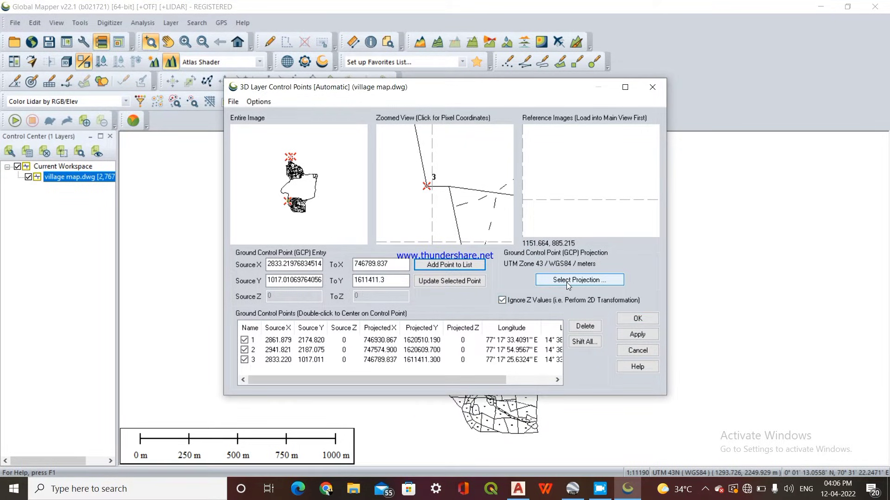
Choose the junction at the southern plot block's northeast corner, where the outer boundary line meets it, as the fourth control point's source position
{"action": "left_click", "coordinate": [300, 206]}
{"action": "left_click", "coordinate": [310, 220]}
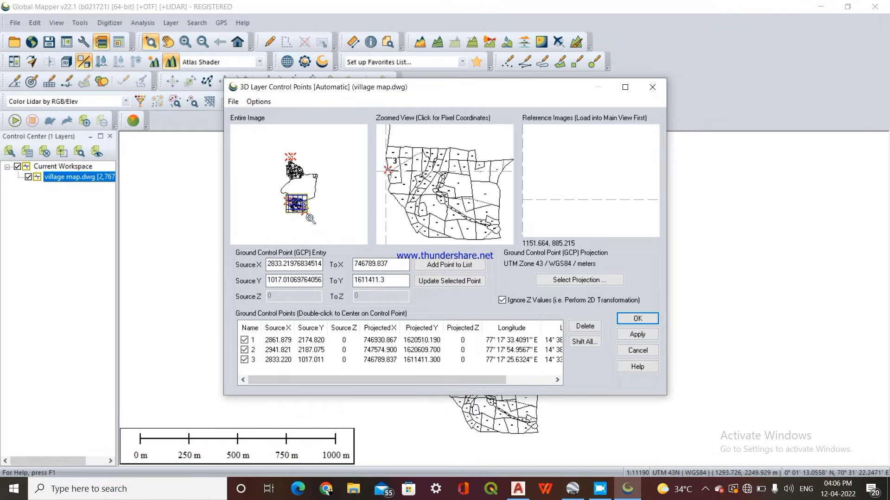
{"action": "left_click", "coordinate": [305, 214]}
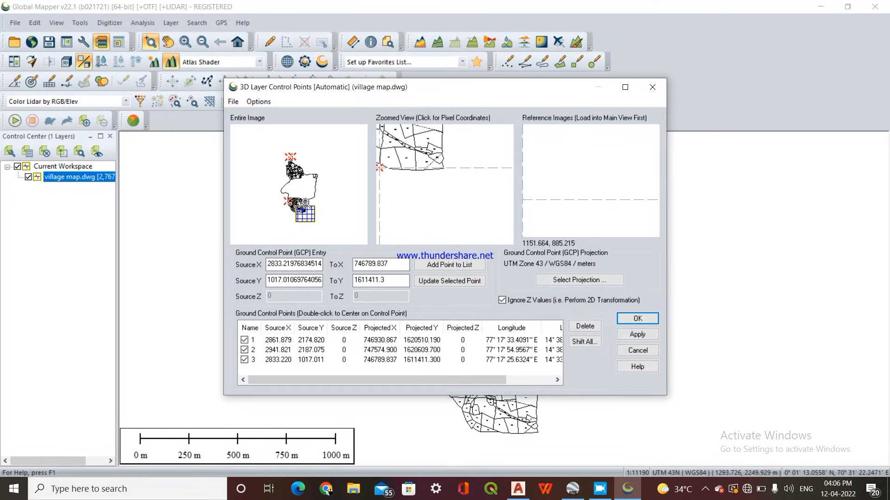
{"action": "left_click", "coordinate": [304, 203]}
{"action": "scroll", "coordinate": [467, 180], "scroll_direction": "down", "scroll_amount": 3}
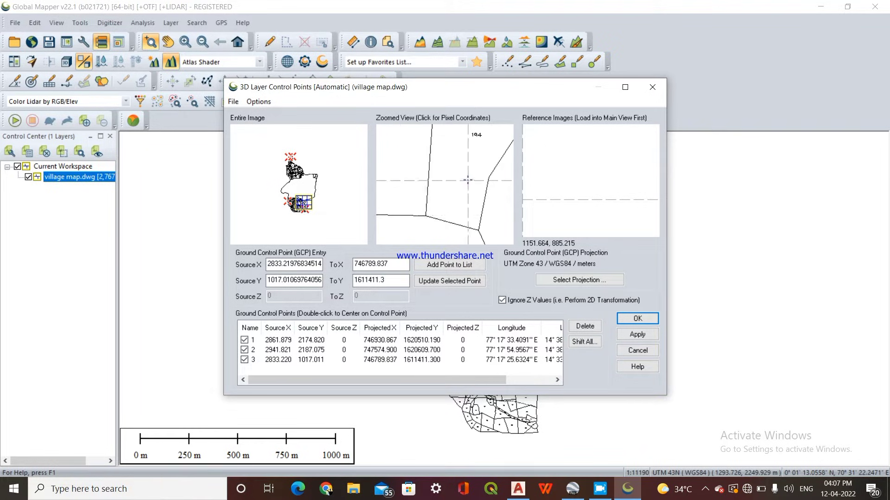
{"action": "scroll", "coordinate": [467, 181], "scroll_direction": "up", "scroll_amount": 2}
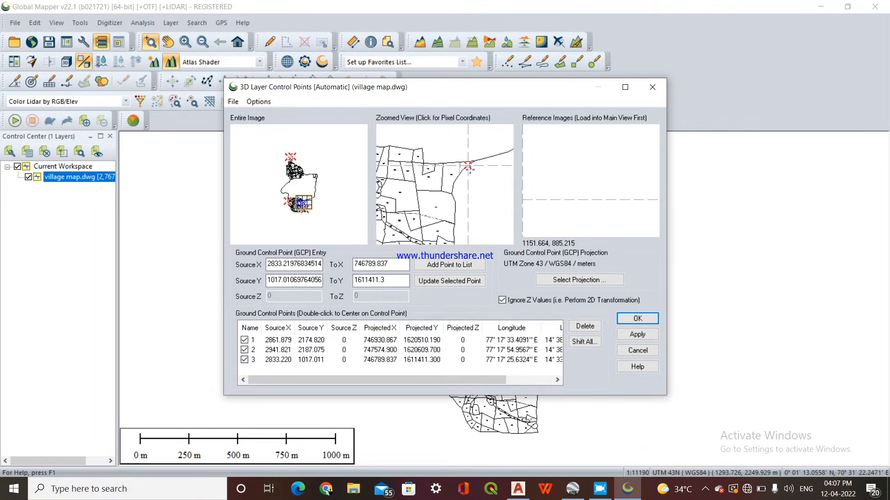
{"action": "scroll", "coordinate": [471, 179], "scroll_direction": "up", "scroll_amount": 2}
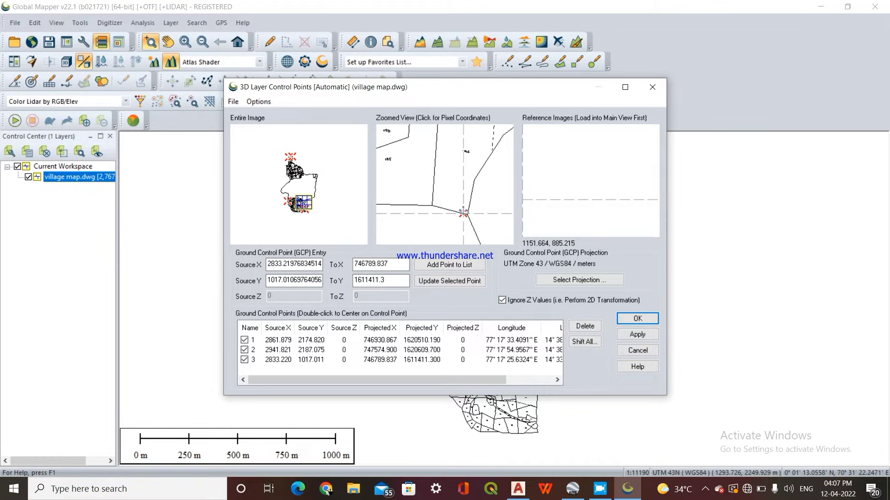
{"action": "scroll", "coordinate": [463, 213], "scroll_direction": "down", "scroll_amount": 2}
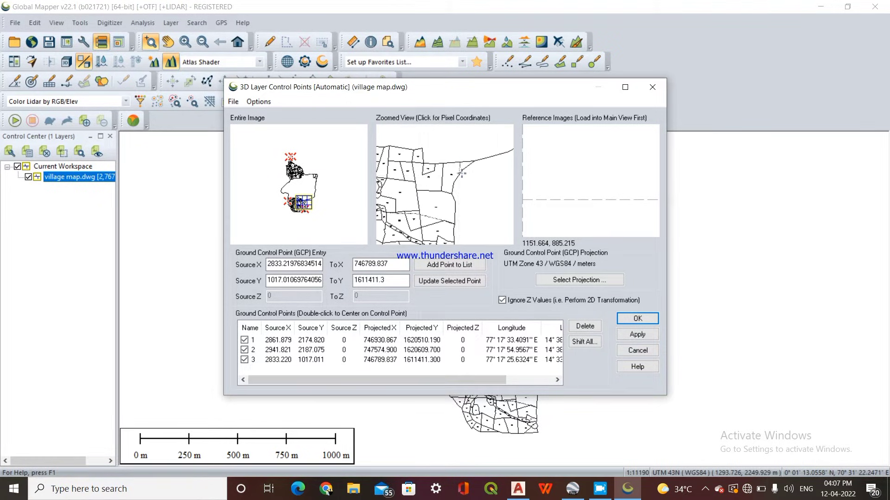
{"action": "scroll", "coordinate": [462, 207], "scroll_direction": "up", "scroll_amount": 3}
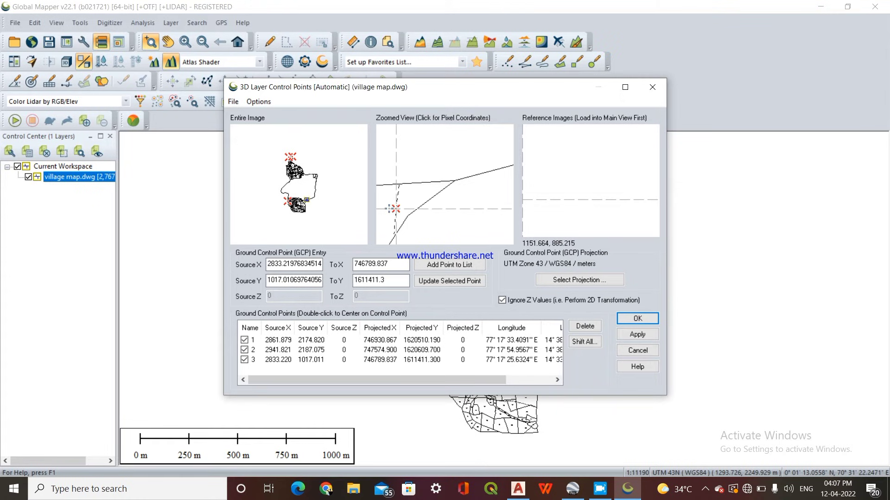
{"action": "left_click", "coordinate": [462, 198]}
{"action": "left_click", "coordinate": [441, 172]}
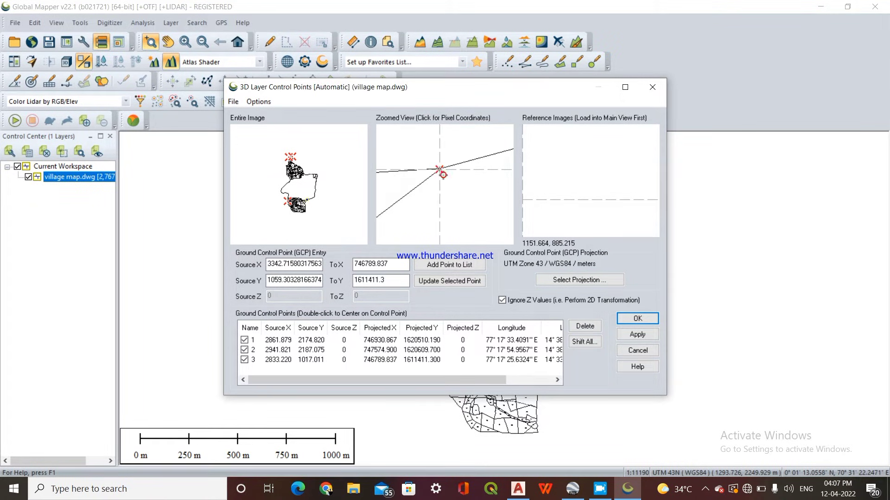
Set the fourth control point's target X to 750836.231
{"action": "double_click", "coordinate": [397, 265]}
{"action": "type", "text": "746"}
{"action": "key", "text": "BackSpace"}
{"action": "key", "text": "BackSpace"}
{"action": "key", "text": "BackSpace"}
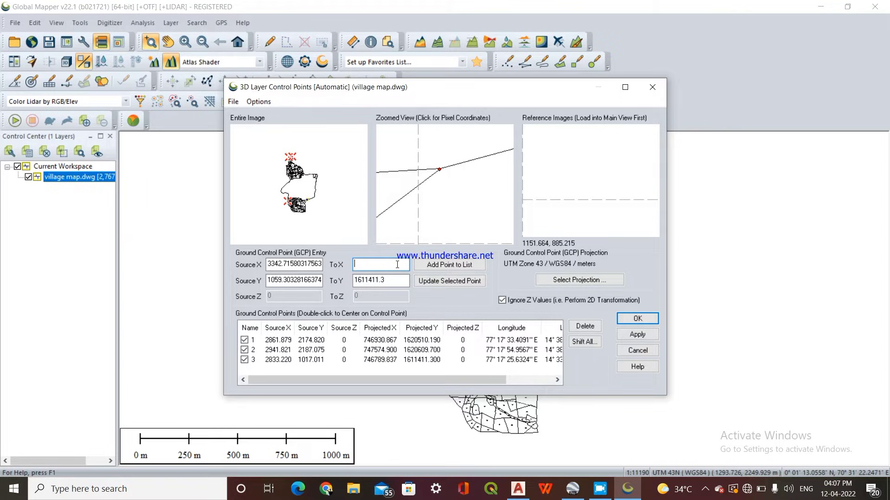
{"action": "type", "text": "750836.231"}
Set the fourth control point's target Y to 1611791.99 and add the point to the list named 4
{"action": "key", "text": "Tab"}
{"action": "type", "text": "1611791"}
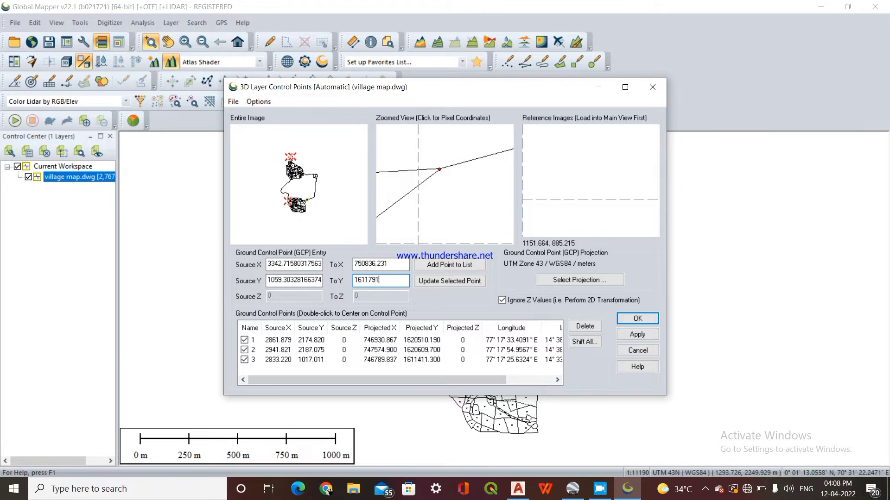
{"action": "left_click", "coordinate": [435, 265]}
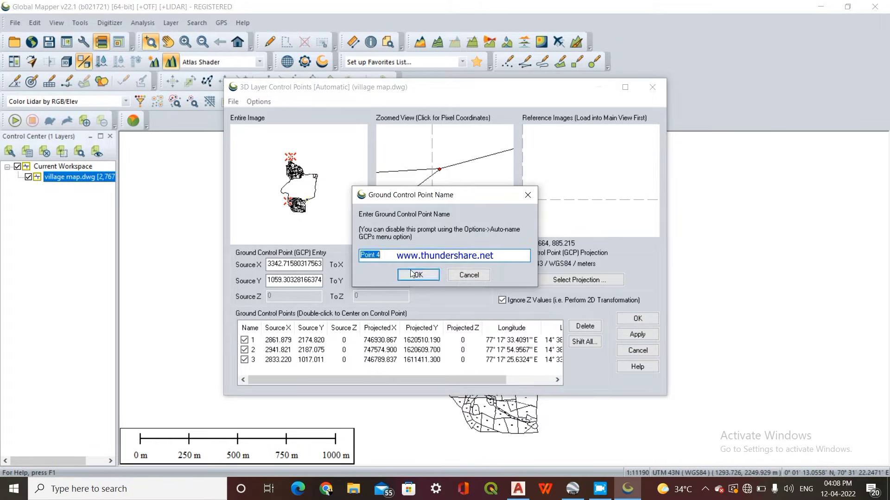
{"action": "type", "text": "4"}
{"action": "left_click", "coordinate": [414, 274]}
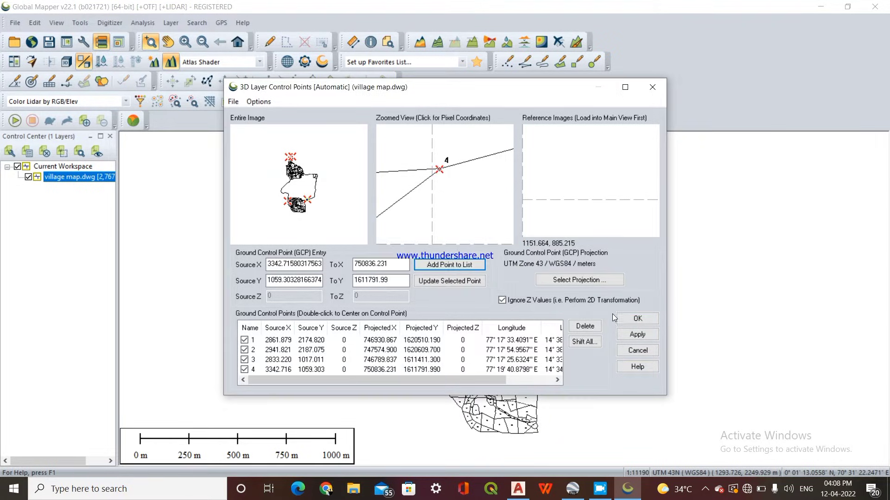
Accept the four control points to rectify the village map layer and zoom to that layer
{"action": "left_click", "coordinate": [638, 323]}
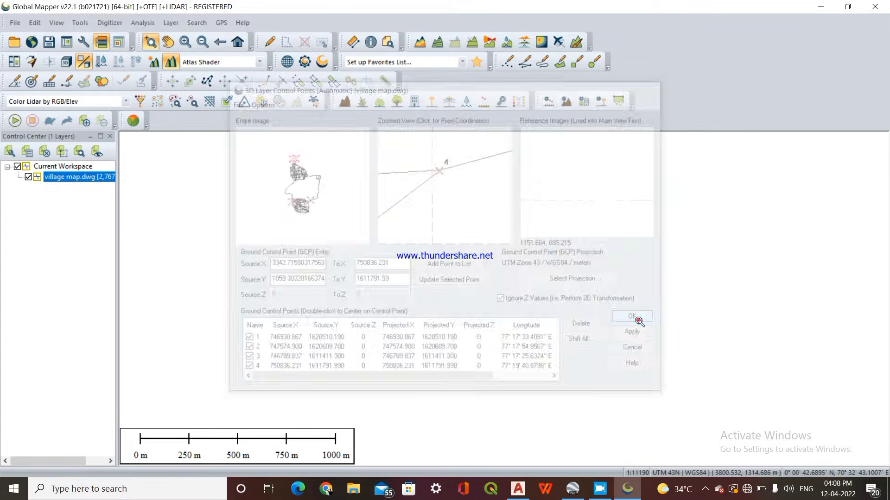
{"action": "left_click", "coordinate": [238, 42]}
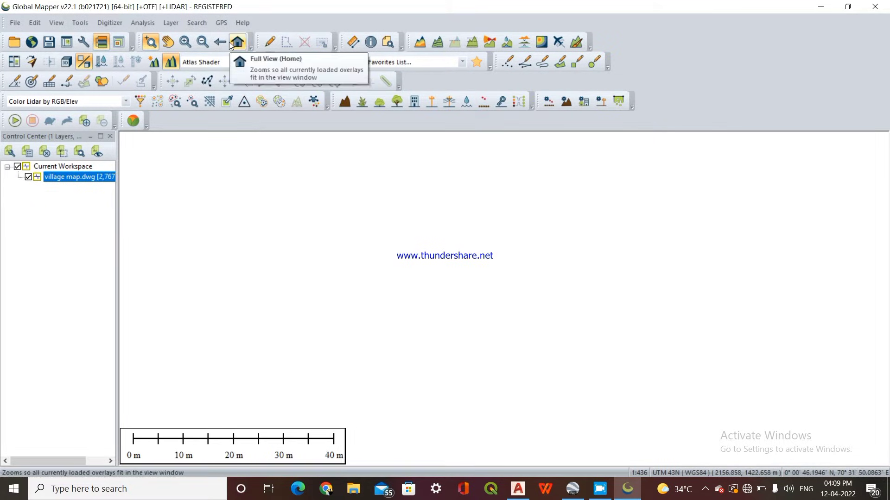
{"action": "right_click", "coordinate": [101, 176]}
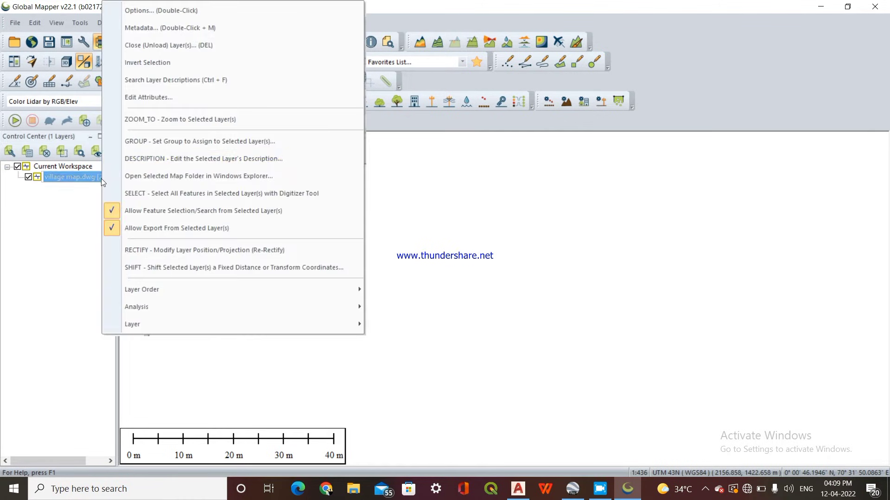
{"action": "left_click", "coordinate": [181, 121]}
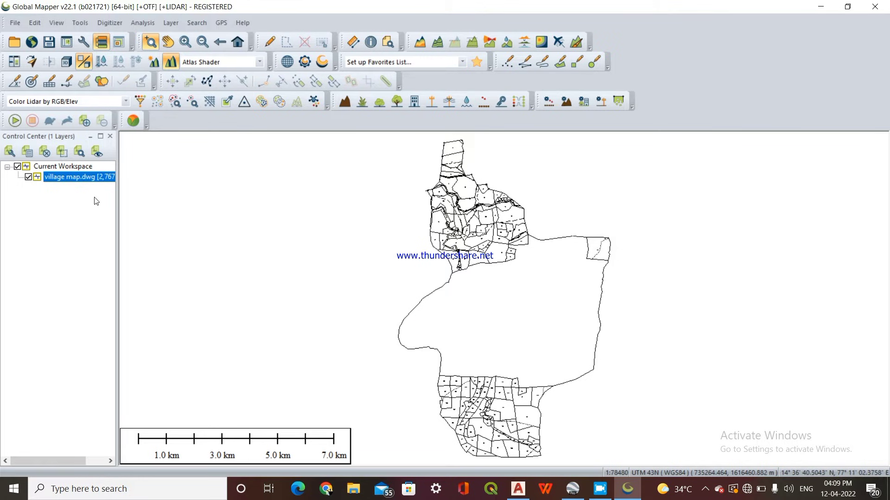
Start exporting the village map layer in DXF format, accepting the default DXF export options
{"action": "right_click", "coordinate": [88, 182]}
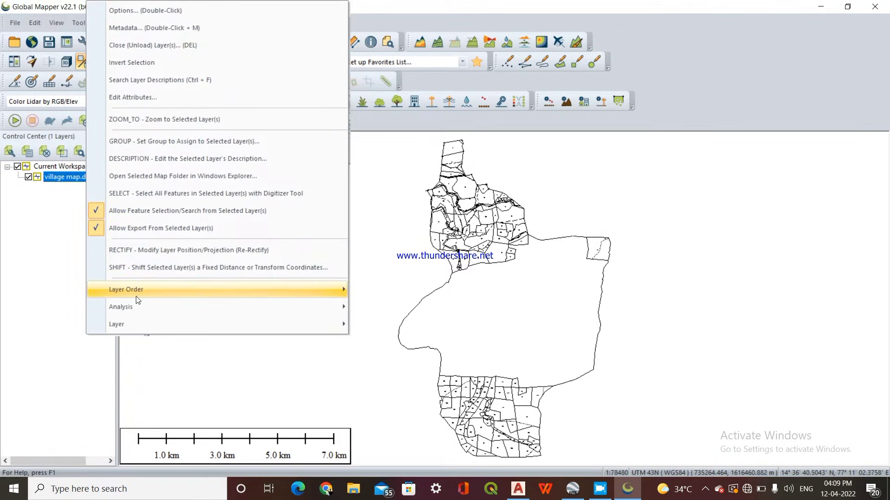
{"action": "mouse_move", "coordinate": [267, 324]}
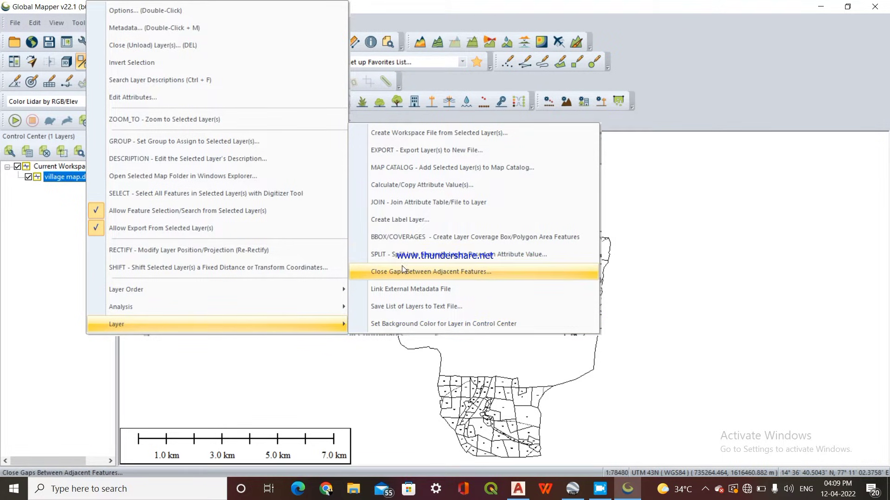
{"action": "left_click", "coordinate": [407, 154]}
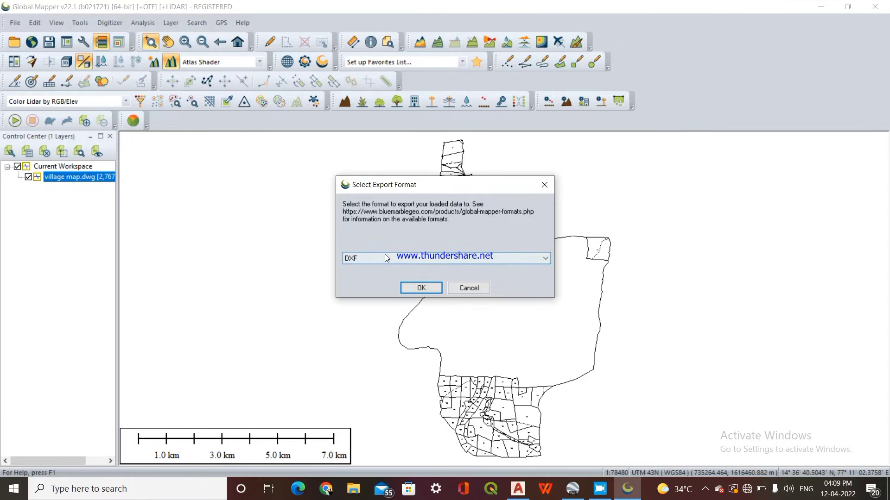
{"action": "left_click", "coordinate": [385, 255]}
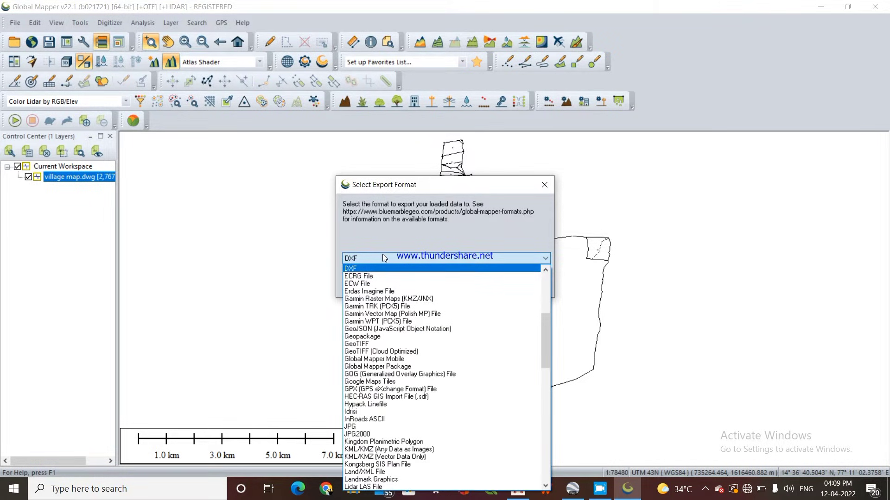
{"action": "left_click", "coordinate": [382, 254]}
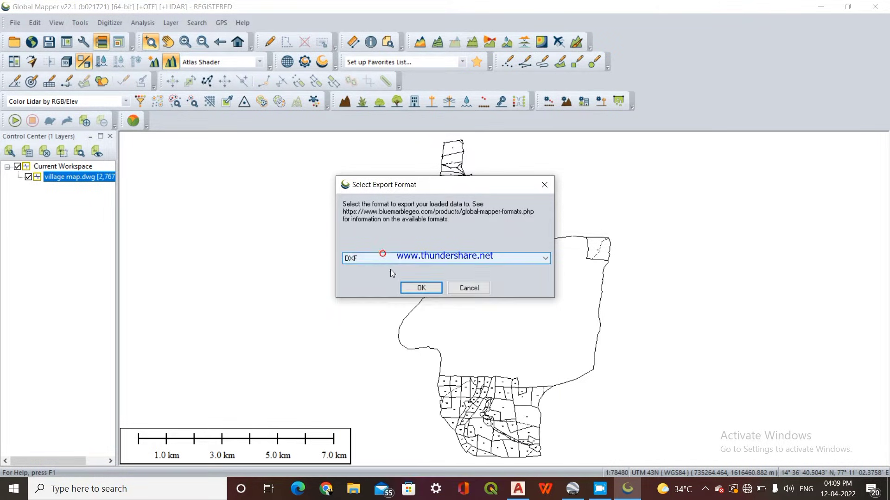
{"action": "left_click", "coordinate": [415, 289]}
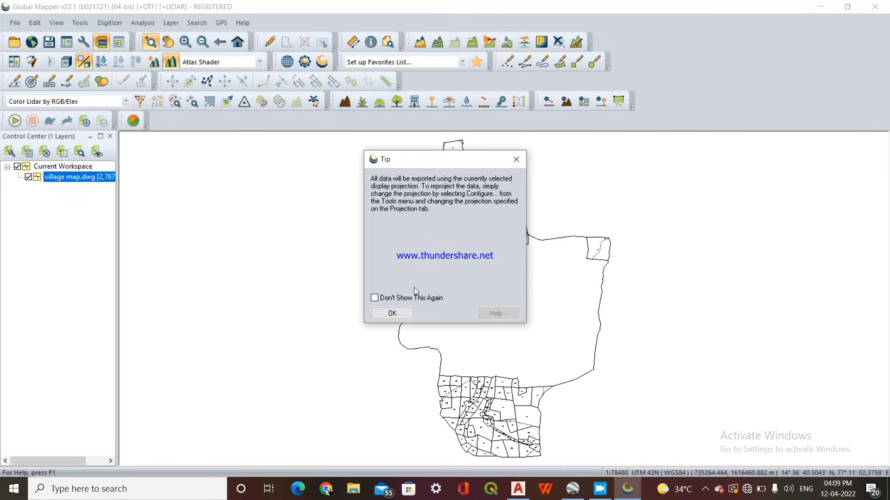
{"action": "left_click", "coordinate": [401, 312]}
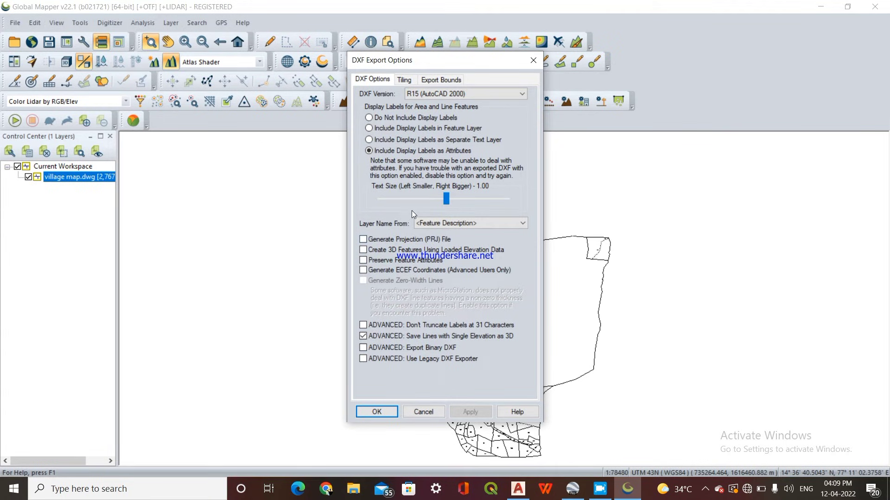
{"action": "left_click", "coordinate": [376, 412]}
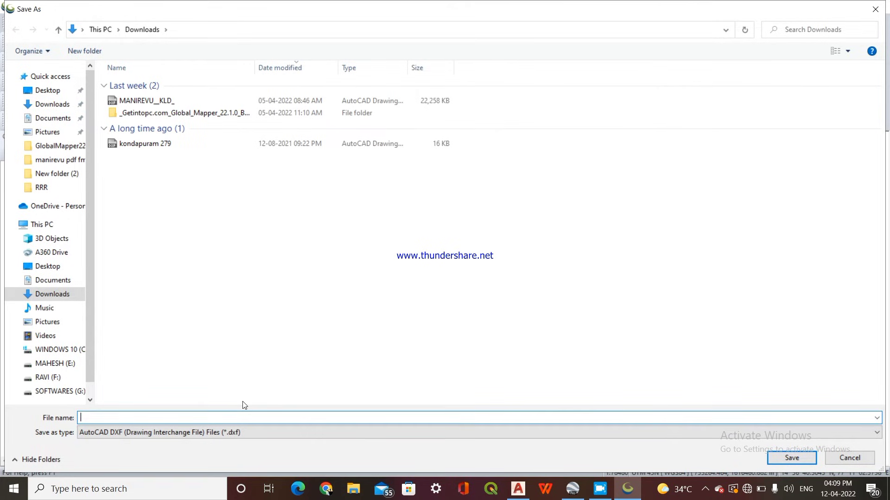
Save the DXF export as GLOBAL MAPPER MANIREVU in the RRR folder on drive E:
{"action": "type", "text": "GLO"}
{"action": "left_click", "coordinate": [72, 366]}
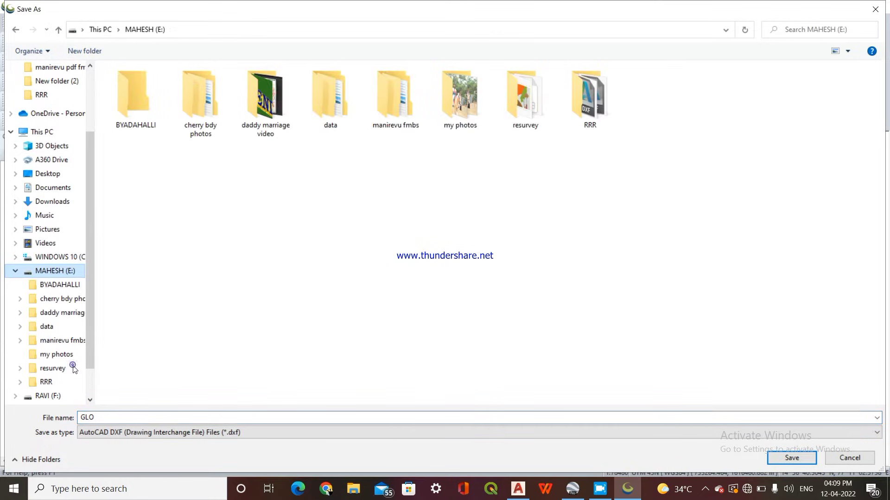
{"action": "double_click", "coordinate": [590, 131]}
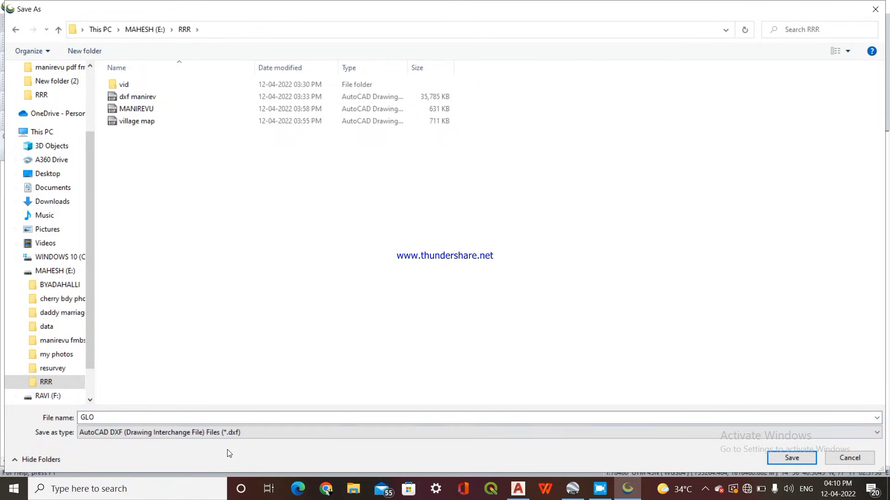
{"action": "left_click", "coordinate": [100, 415]}
{"action": "left_click", "coordinate": [102, 415]}
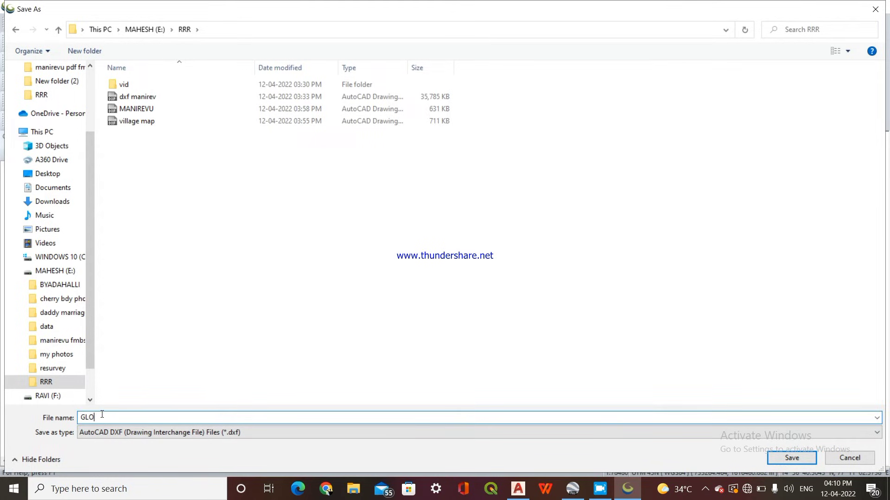
{"action": "type", "text": "BAL MAPPER MANIREVU"}
{"action": "left_click", "coordinate": [773, 457]}
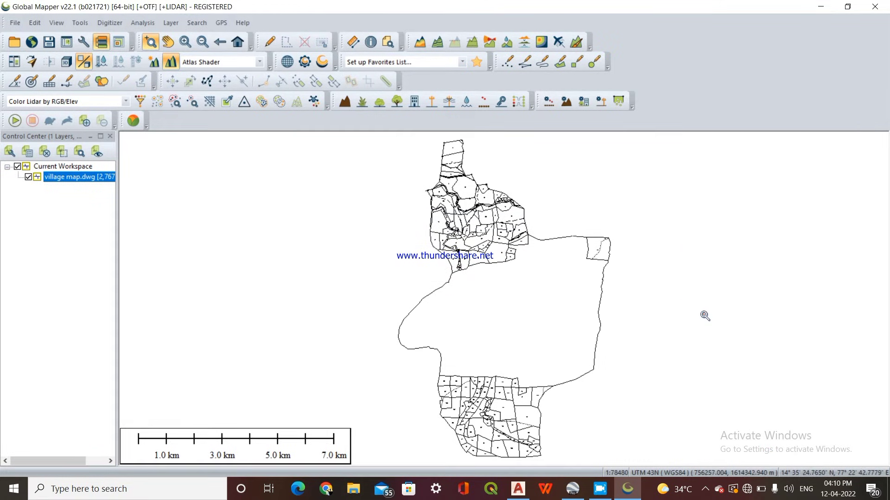
Switch to QGIS, dismiss its startup database error, and create a new empty project in EPSG:4326 - WGS 84
{"action": "left_click", "coordinate": [492, 493]}
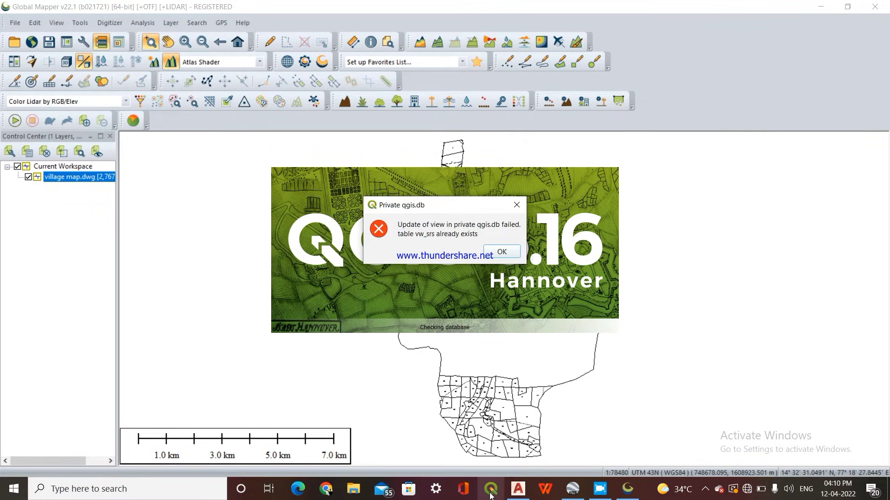
{"action": "left_click", "coordinate": [512, 254]}
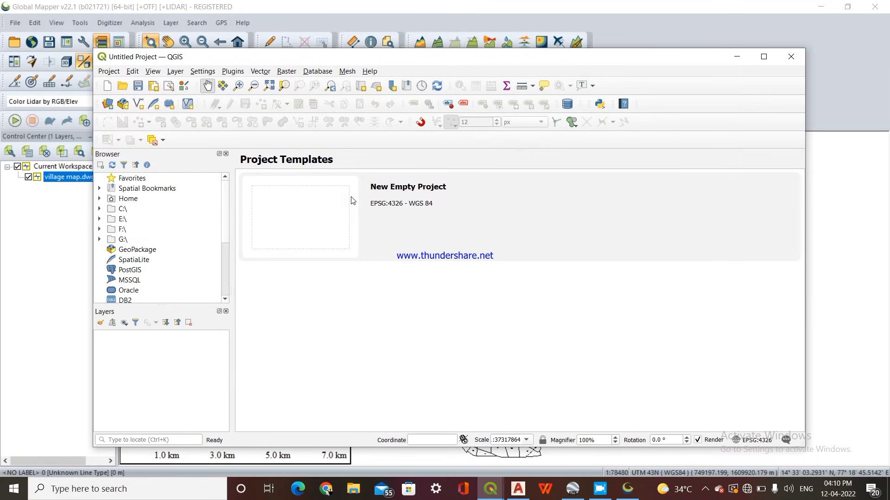
{"action": "double_click", "coordinate": [330, 203]}
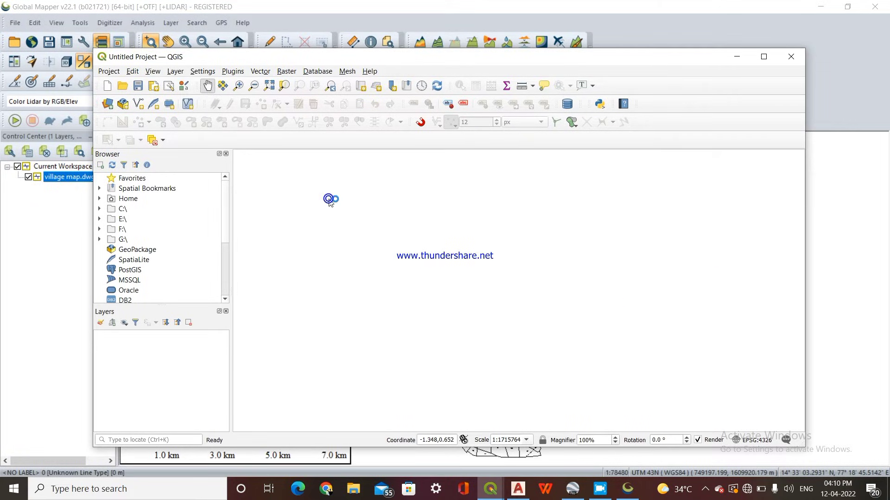
Set the project's coordinate reference system to EPSG:32643 and open the dialog for adding a vector layer
{"action": "left_click", "coordinate": [762, 58]}
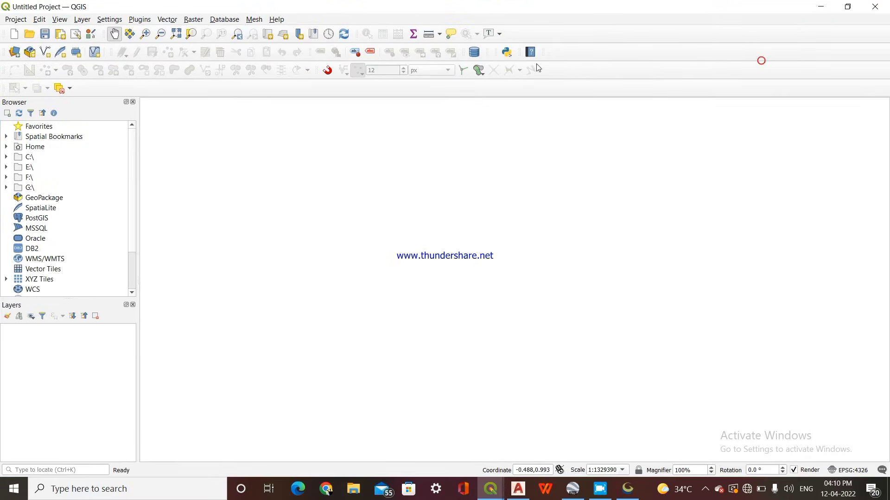
{"action": "left_click", "coordinate": [21, 21]}
{"action": "mouse_move", "coordinate": [82, 20]}
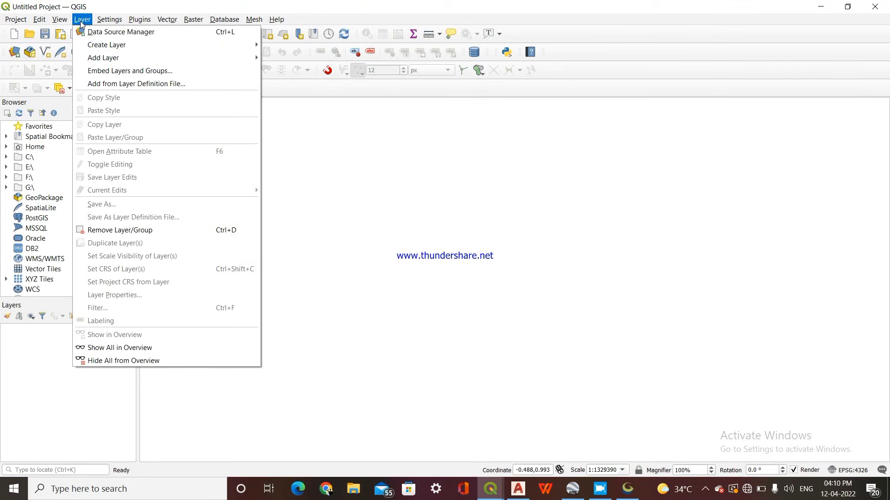
{"action": "mouse_move", "coordinate": [169, 55]}
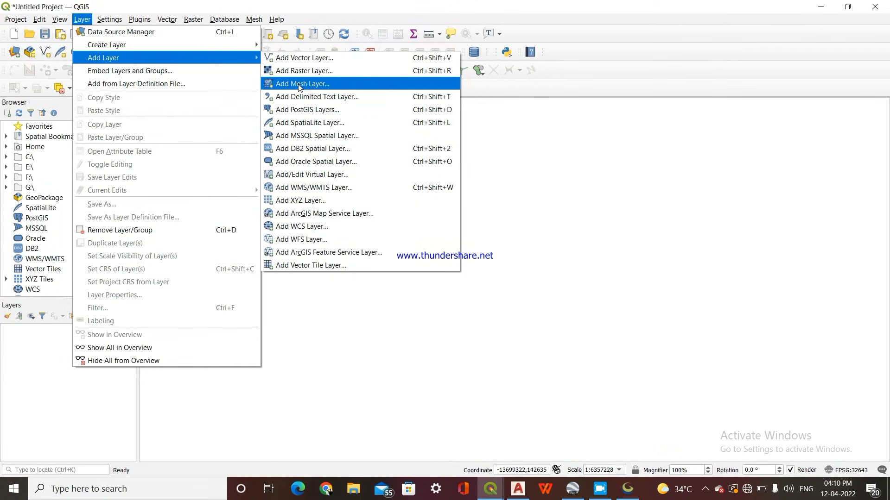
{"action": "left_click", "coordinate": [297, 57]}
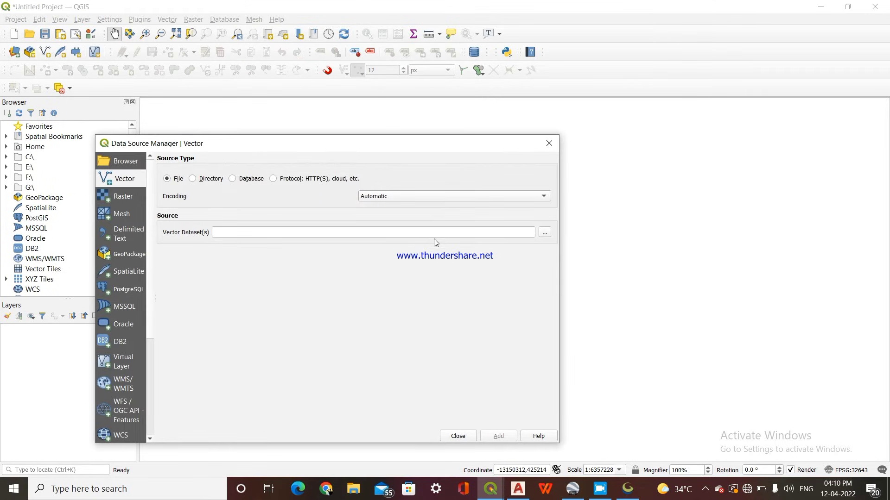
Add the vector dataset GLOBAL MAPPER MANIREVU.dxf from the RRR folder on drive E: to the map
{"action": "left_click", "coordinate": [545, 233]}
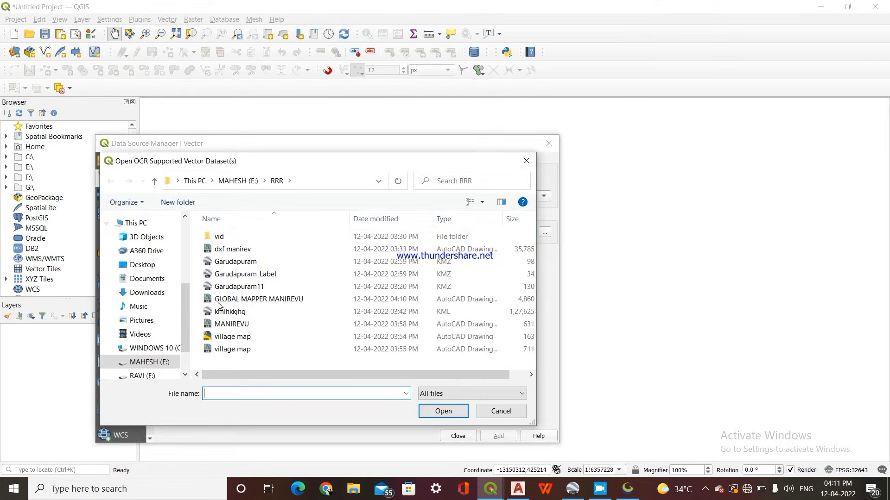
{"action": "left_click", "coordinate": [254, 299]}
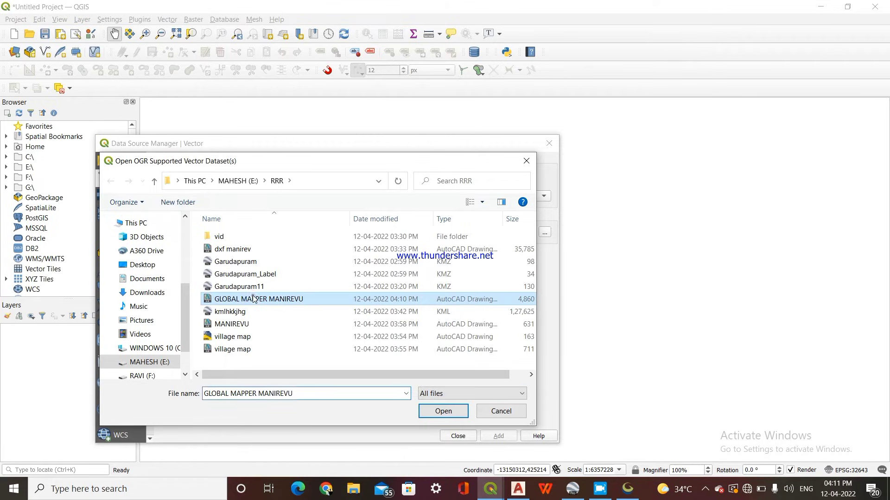
{"action": "left_click", "coordinate": [436, 412]}
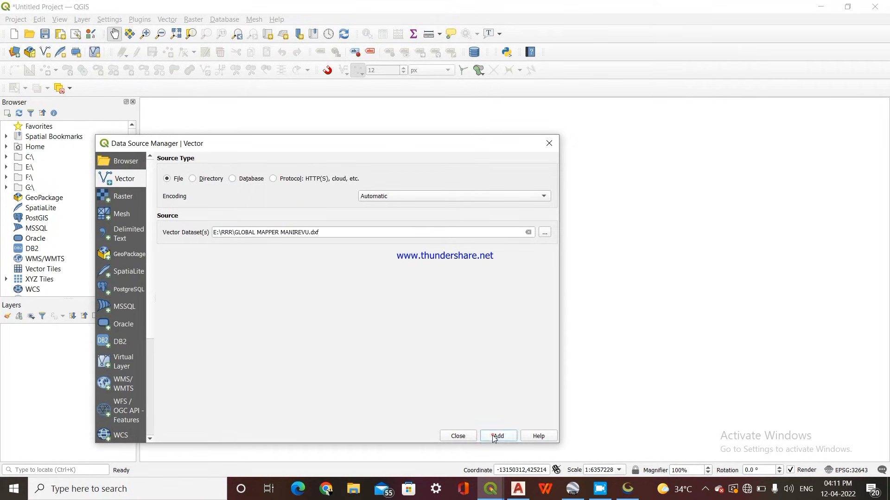
{"action": "left_click", "coordinate": [466, 436]}
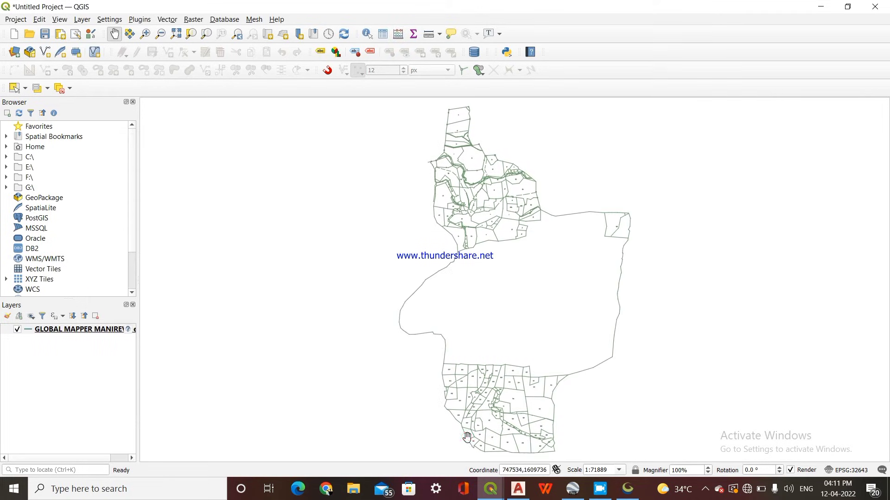
Check the imported parcels up close and set the layer's CRS to EPSG:32643 - WGS 84 / UTM zone 43N
{"action": "scroll", "coordinate": [456, 204], "scroll_direction": "up", "scroll_amount": 5}
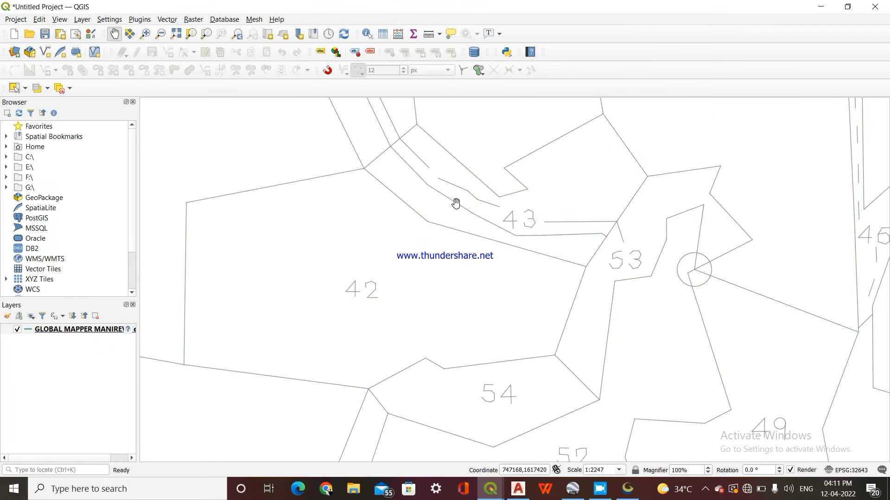
{"action": "scroll", "coordinate": [456, 204], "scroll_direction": "down", "scroll_amount": 3}
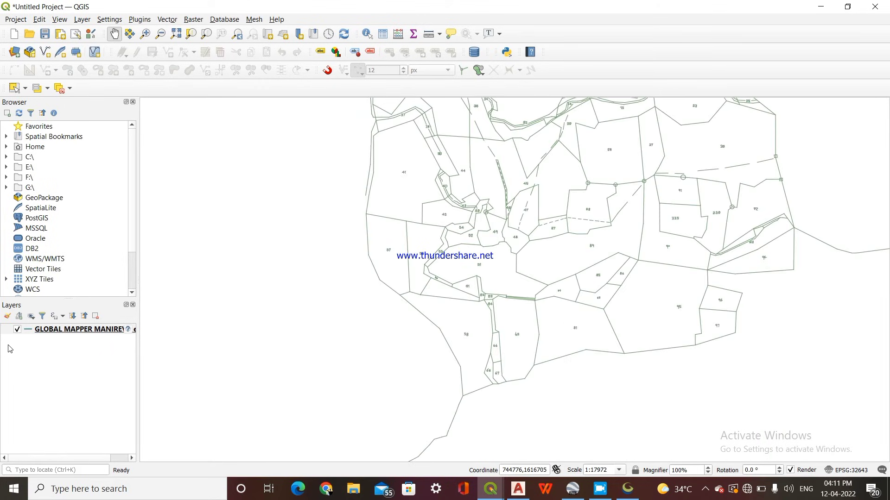
{"action": "right_click", "coordinate": [60, 334]}
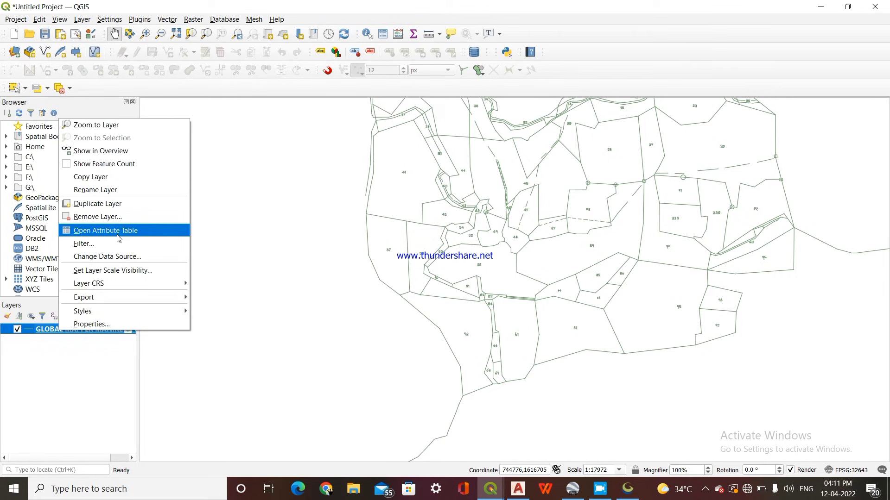
{"action": "mouse_move", "coordinate": [142, 286]}
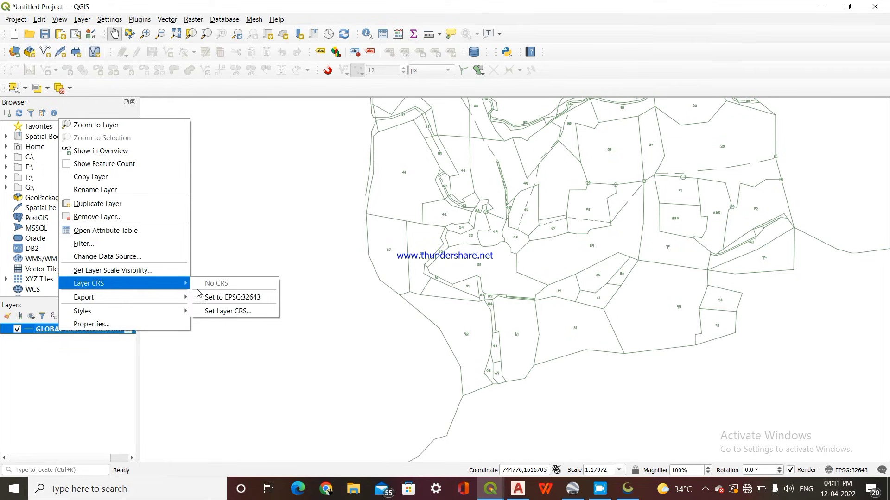
{"action": "left_click", "coordinate": [221, 312]}
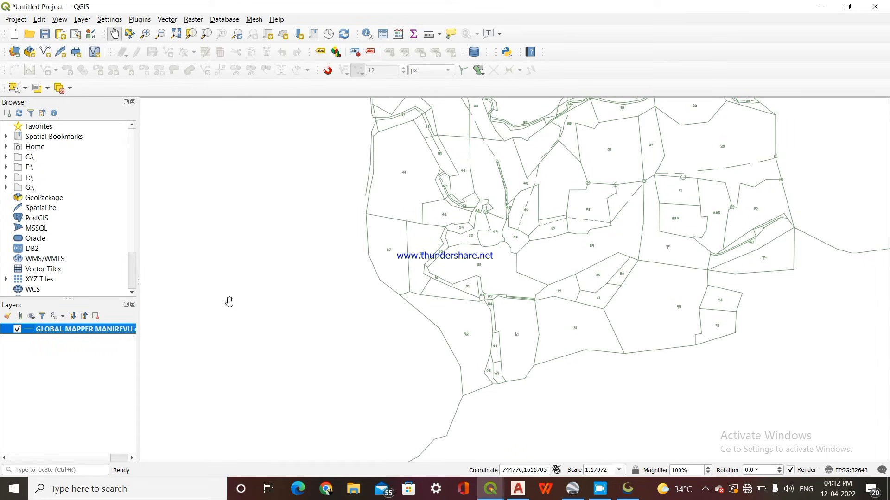
{"action": "left_click", "coordinate": [16, 19]}
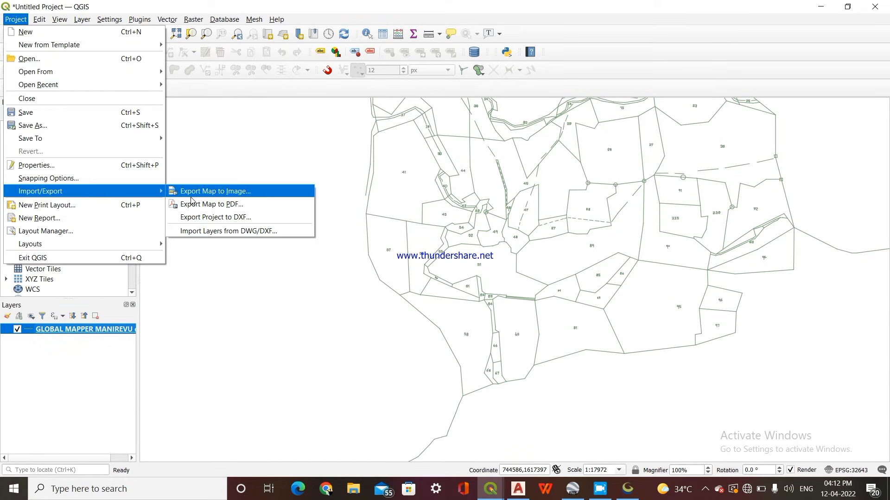
{"action": "left_click", "coordinate": [176, 302]}
{"action": "left_click_drag", "start_coordinate": [187, 301], "coordinate": [516, 280]}
Start saving the features of the GLOBAL MAPPER MANIREVU layer in Keyhole Markup Language [KML] format
{"action": "left_click", "coordinate": [125, 335]}
{"action": "right_click", "coordinate": [123, 331]}
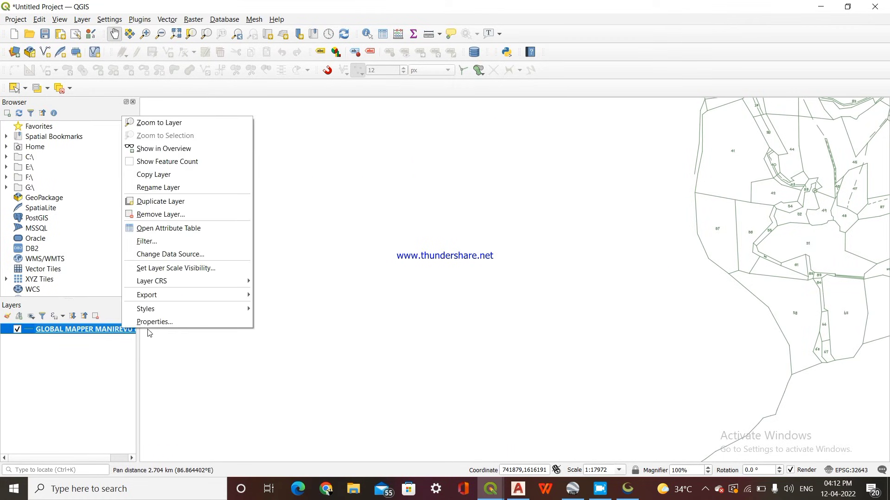
{"action": "mouse_move", "coordinate": [182, 296]}
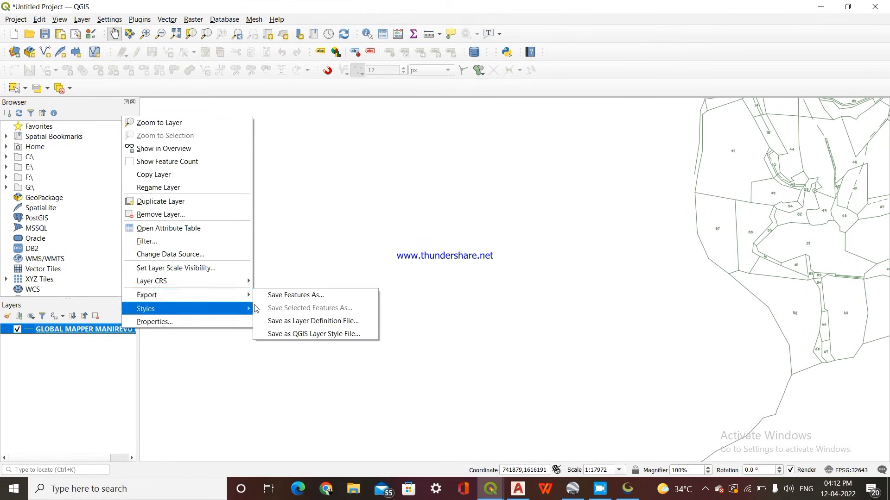
{"action": "left_click", "coordinate": [295, 296]}
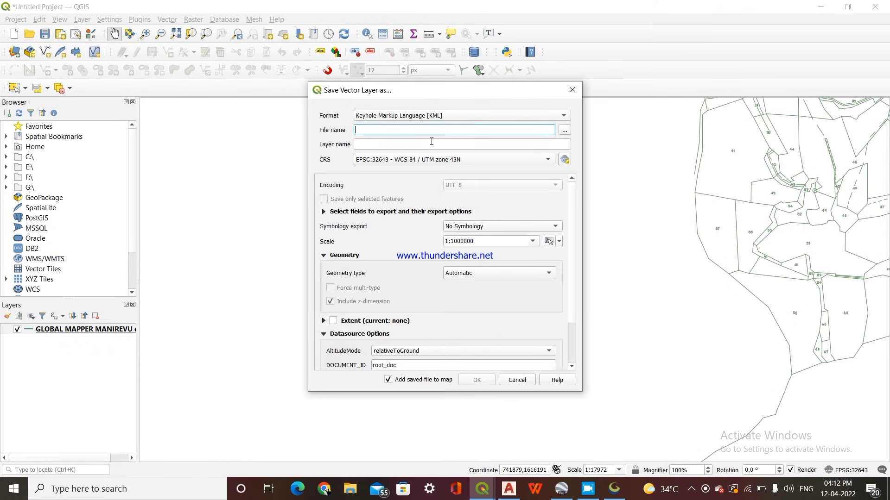
Export the layer as MANIREVU KML in the RRR folder on drive E:, keeping the default export options
{"action": "left_click", "coordinate": [565, 132]}
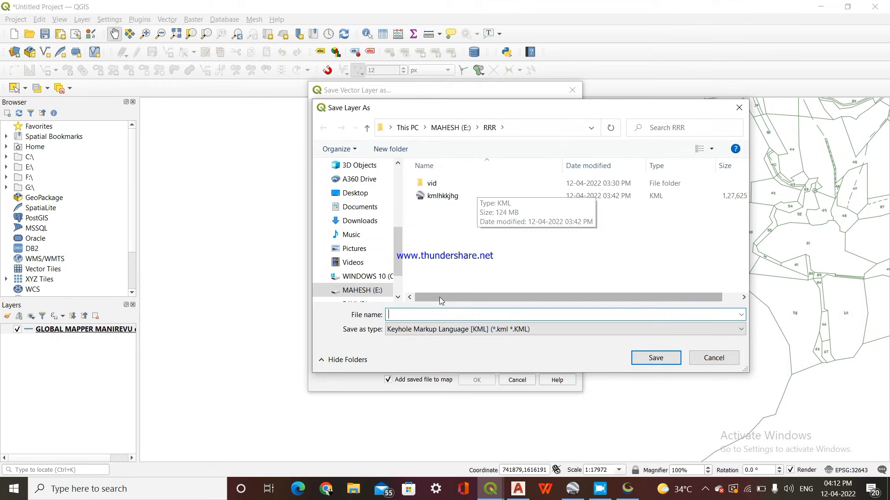
{"action": "left_click", "coordinate": [371, 290]}
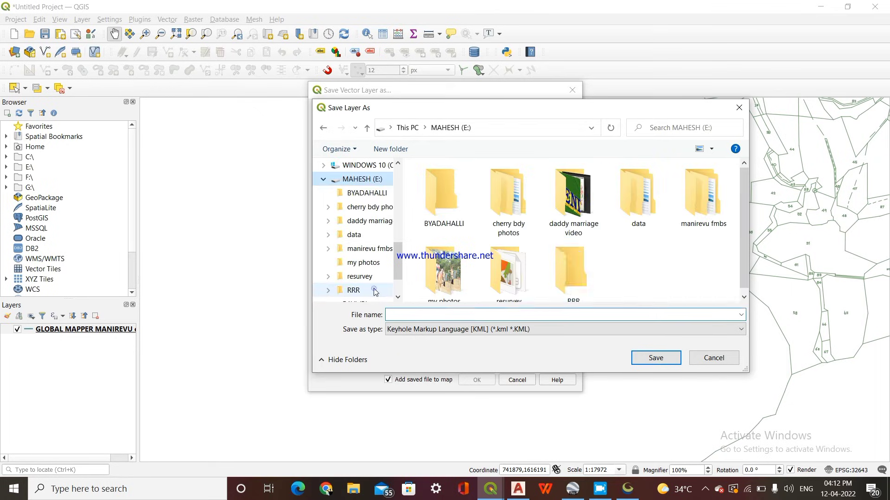
{"action": "double_click", "coordinate": [579, 280]}
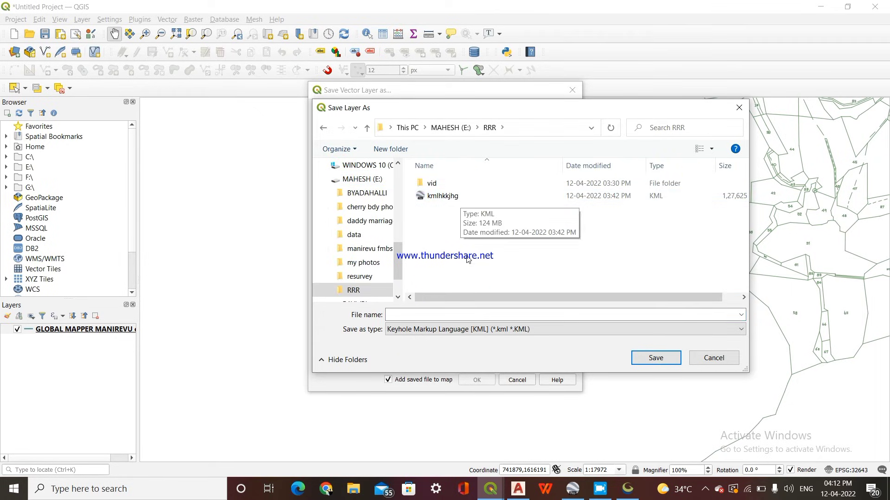
{"action": "left_click", "coordinate": [448, 314]}
{"action": "type", "text": "M"}
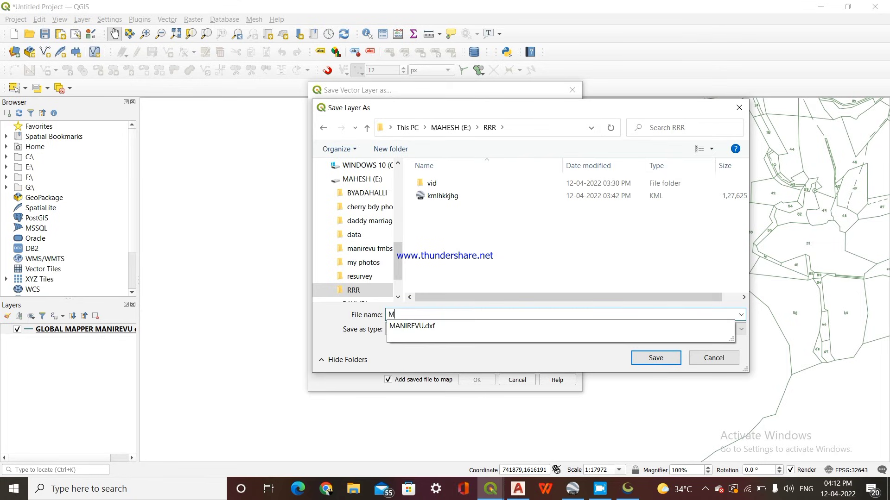
{"action": "type", "text": "ANIREVU KML"}
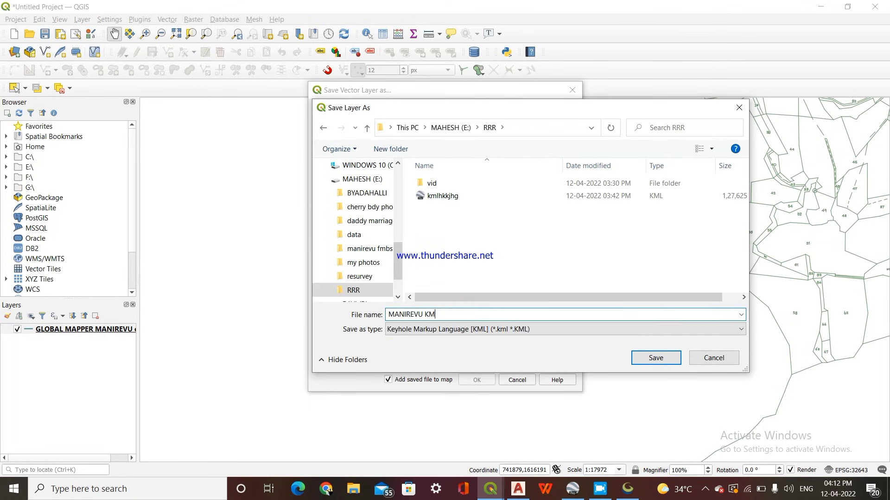
{"action": "left_click", "coordinate": [639, 366]}
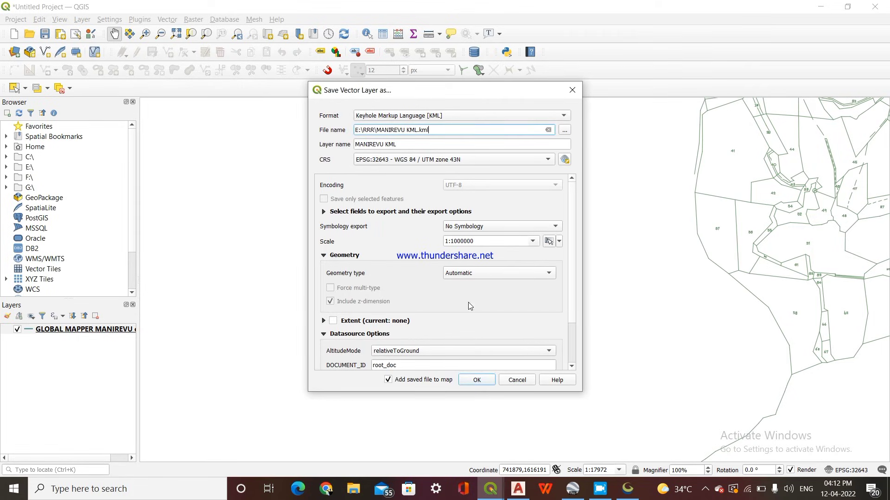
{"action": "scroll", "coordinate": [425, 262], "scroll_direction": "down", "scroll_amount": 2}
{"action": "left_click", "coordinate": [472, 381]}
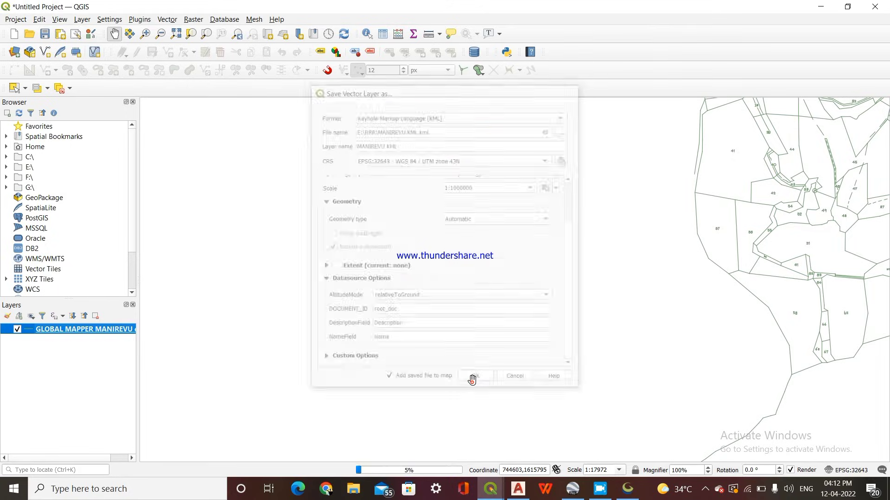
Leave QGIS and open the exported MANIREVU KML file from File Explorer in Google Earth Pro
{"action": "left_click", "coordinate": [822, 6]}
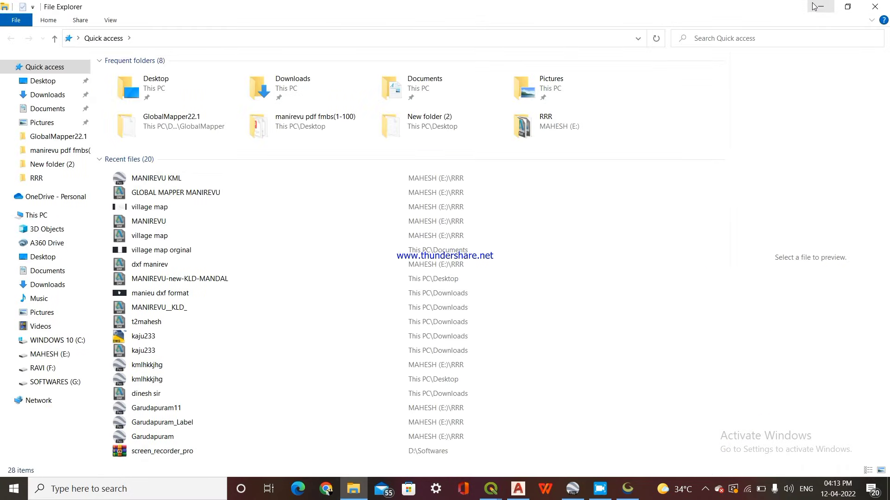
{"action": "double_click", "coordinate": [184, 181]}
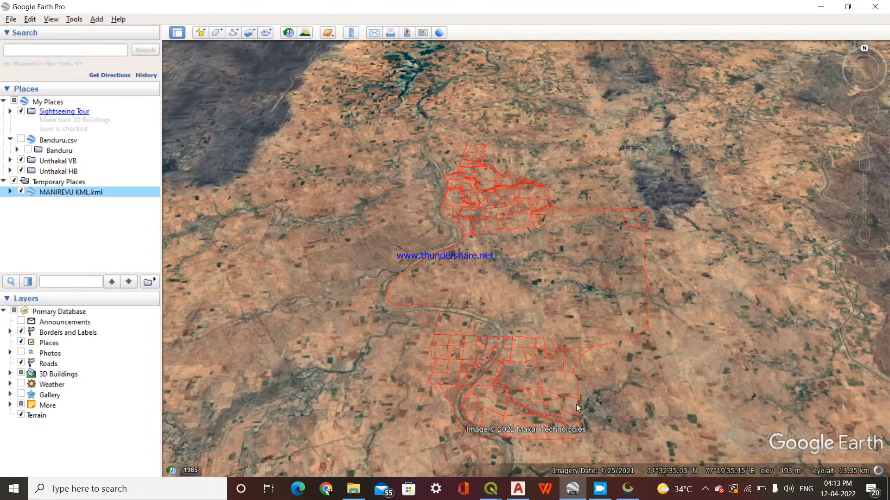
Examine how the village map's parcel lines match the roads, streams and field boundaries on the satellite imagery
{"action": "left_click", "coordinate": [432, 289]}
{"action": "scroll", "coordinate": [433, 289], "scroll_direction": "up", "scroll_amount": 2}
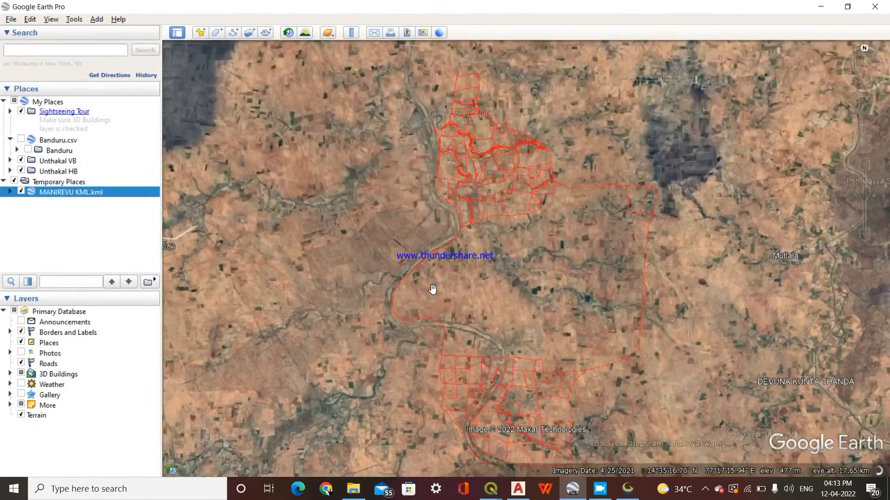
{"action": "double_click", "coordinate": [458, 197]}
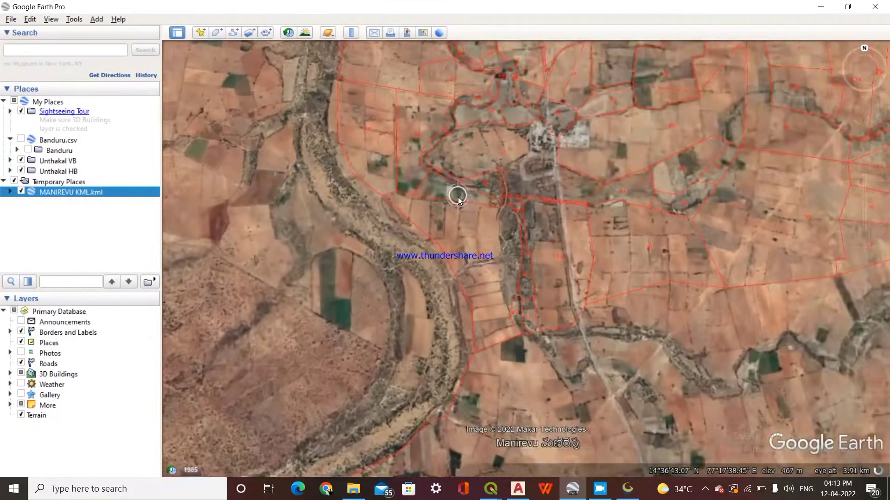
{"action": "double_click", "coordinate": [473, 216]}
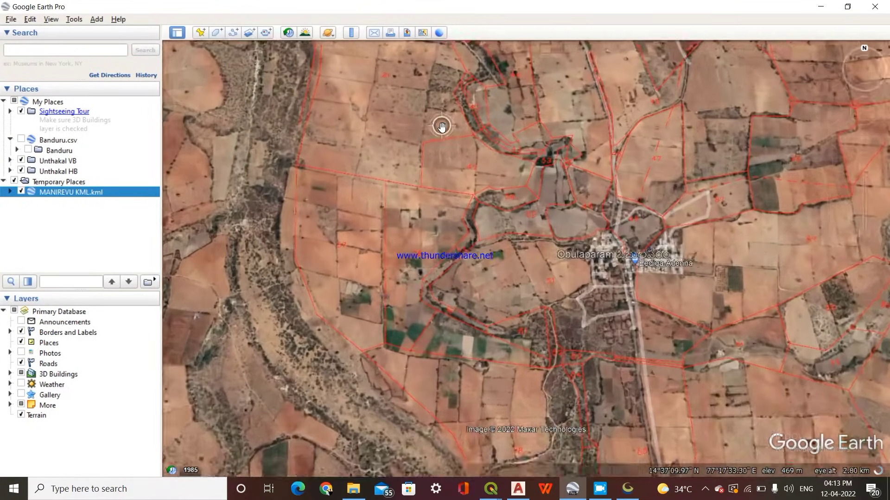
{"action": "left_click_drag", "start_coordinate": [441, 125], "coordinate": [457, 218]}
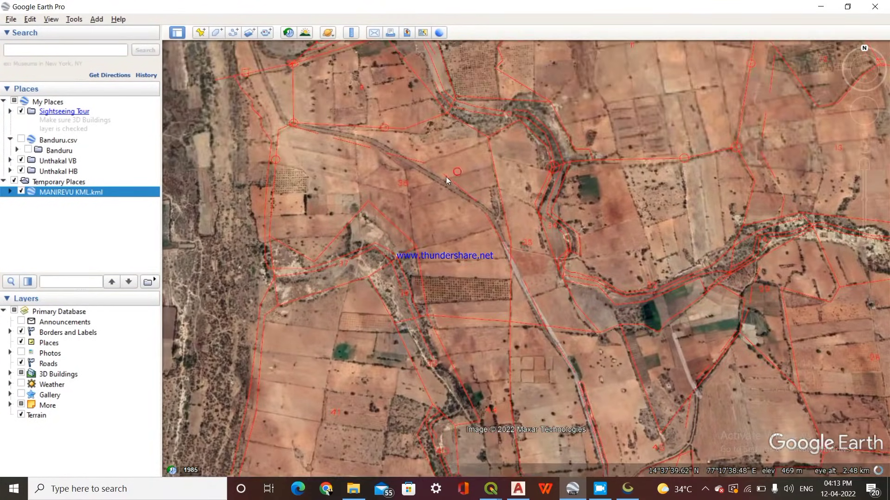
{"action": "scroll", "coordinate": [430, 162], "scroll_direction": "up", "scroll_amount": 5}
{"action": "left_click_drag", "start_coordinate": [428, 172], "coordinate": [439, 267]}
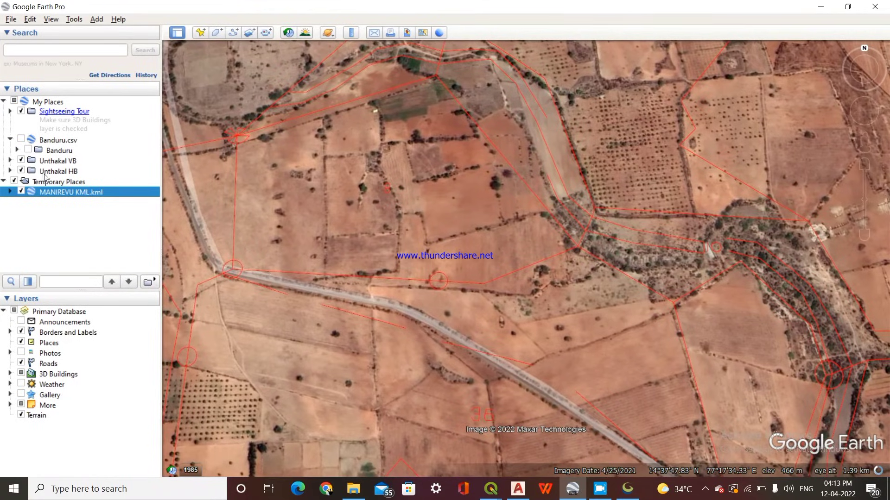
{"action": "scroll", "coordinate": [234, 135], "scroll_direction": "up", "scroll_amount": 2}
{"action": "scroll", "coordinate": [235, 136], "scroll_direction": "up", "scroll_amount": 1}
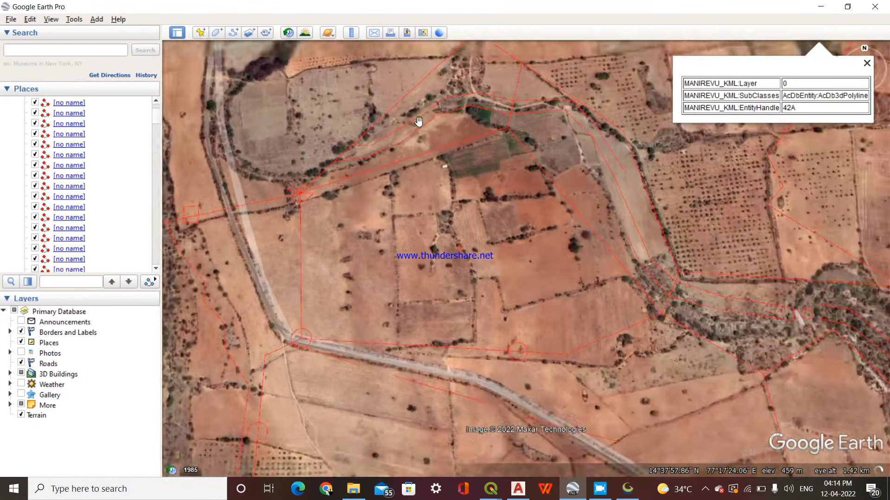
{"action": "scroll", "coordinate": [417, 120], "scroll_direction": "up", "scroll_amount": 2}
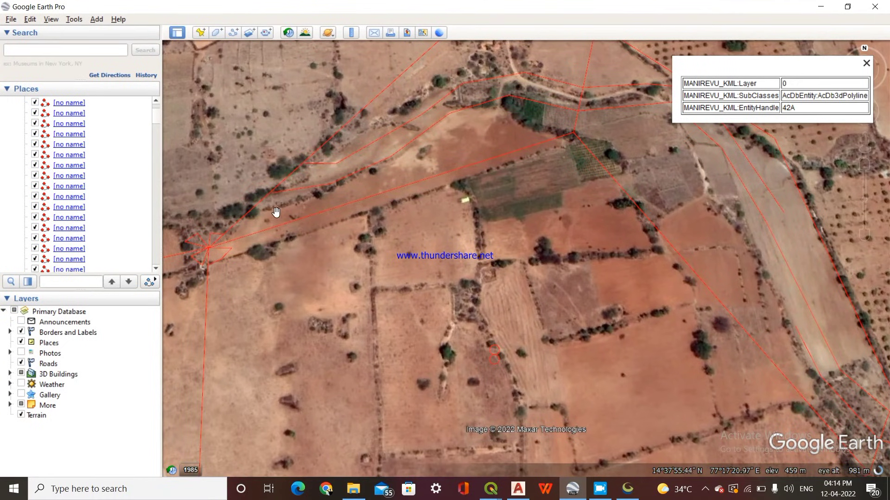
{"action": "scroll", "coordinate": [395, 183], "scroll_direction": "down", "scroll_amount": 2}
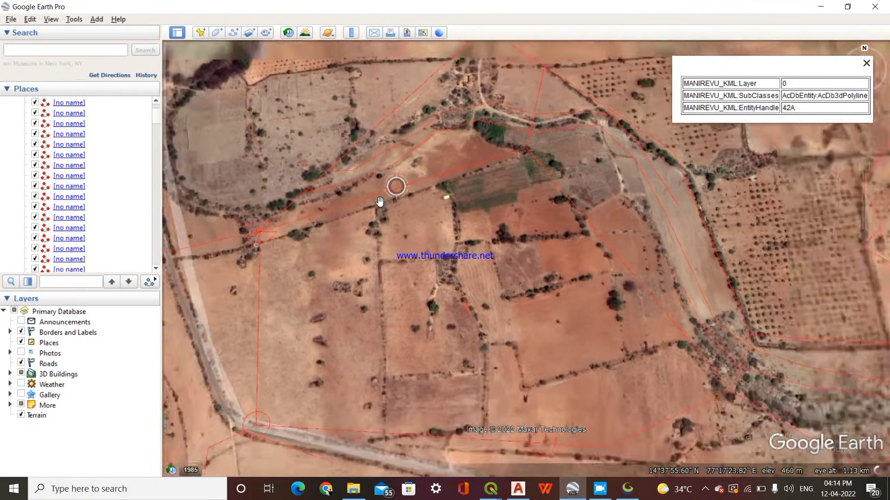
{"action": "scroll", "coordinate": [293, 230], "scroll_direction": "up", "scroll_amount": 1}
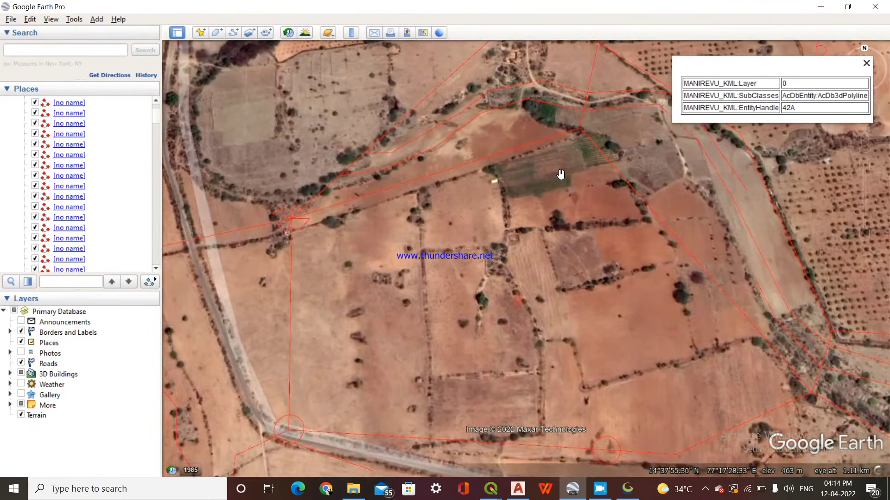
Examine the village map from its field parcels out to its overall extent, and locate the MANIREVU KML file among the temporary places
{"action": "scroll", "coordinate": [465, 312], "scroll_direction": "up", "scroll_amount": 1}
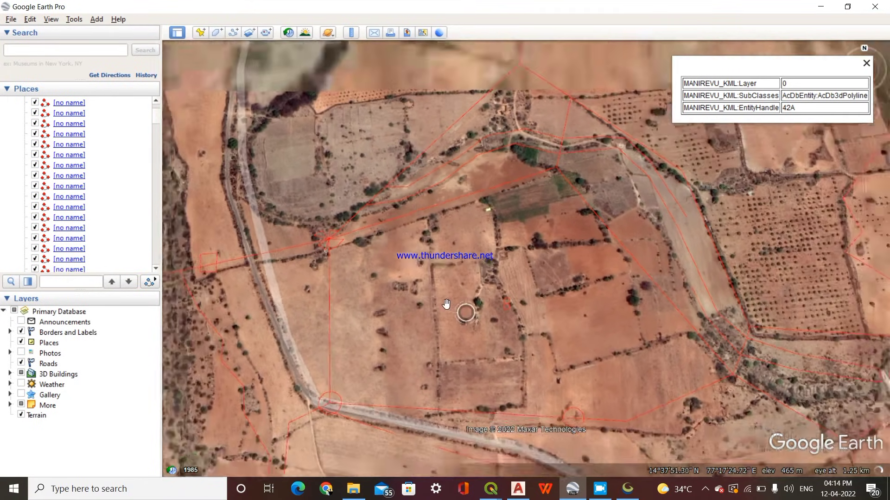
{"action": "scroll", "coordinate": [628, 429], "scroll_direction": "down", "scroll_amount": 1}
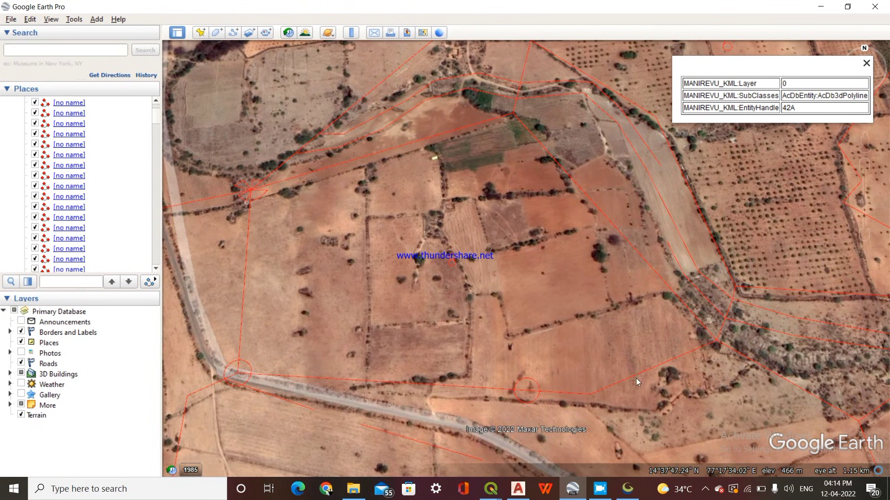
{"action": "scroll", "coordinate": [636, 378], "scroll_direction": "down", "scroll_amount": 3}
{"action": "scroll", "coordinate": [583, 284], "scroll_direction": "down", "scroll_amount": 2}
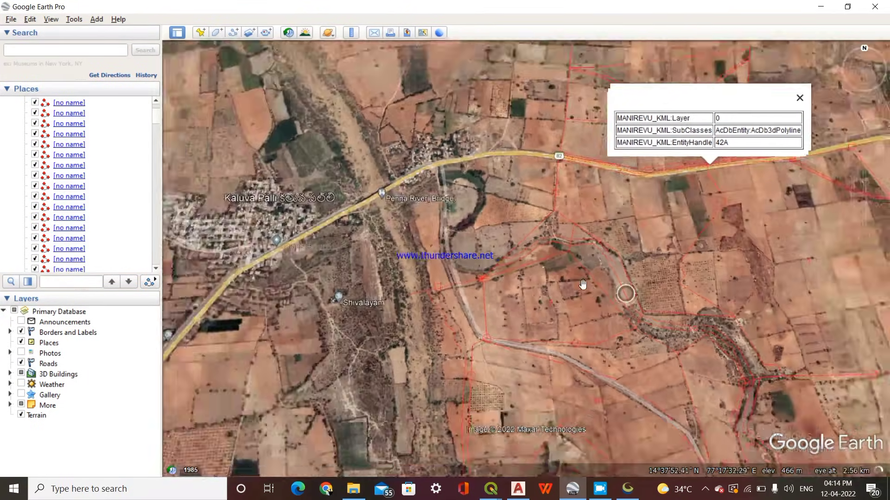
{"action": "scroll", "coordinate": [583, 285], "scroll_direction": "down", "scroll_amount": 3}
{"action": "scroll", "coordinate": [563, 313], "scroll_direction": "down", "scroll_amount": 2}
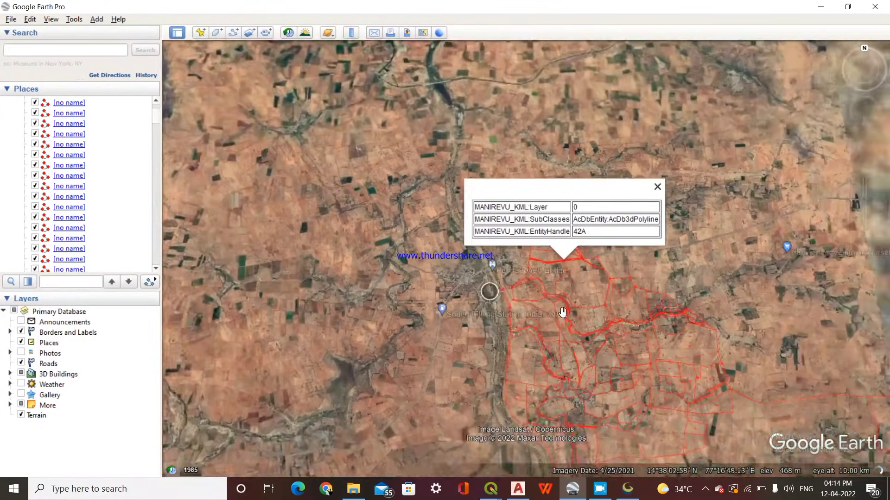
{"action": "scroll", "coordinate": [563, 312], "scroll_direction": "up", "scroll_amount": 3}
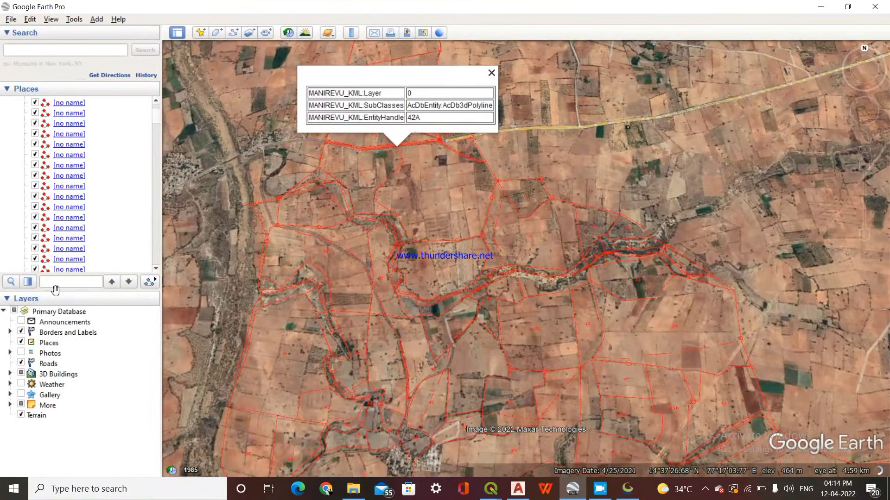
{"action": "scroll", "coordinate": [72, 224], "scroll_direction": "up", "scroll_amount": 5}
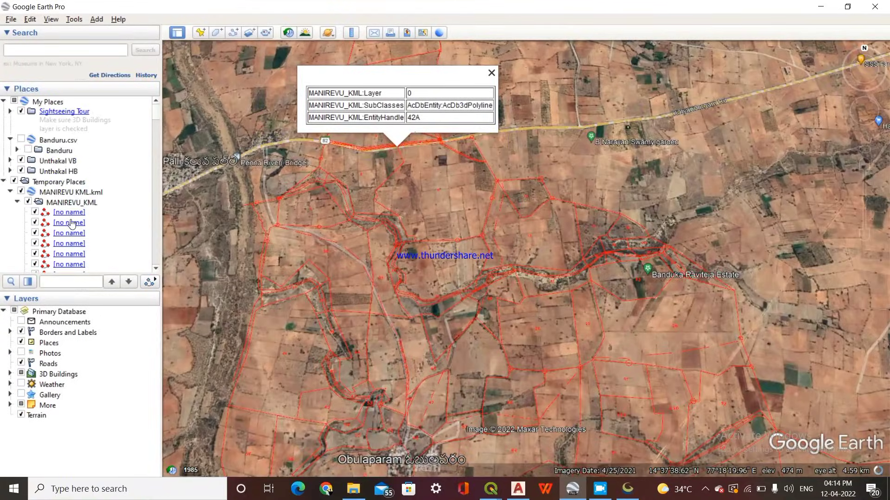